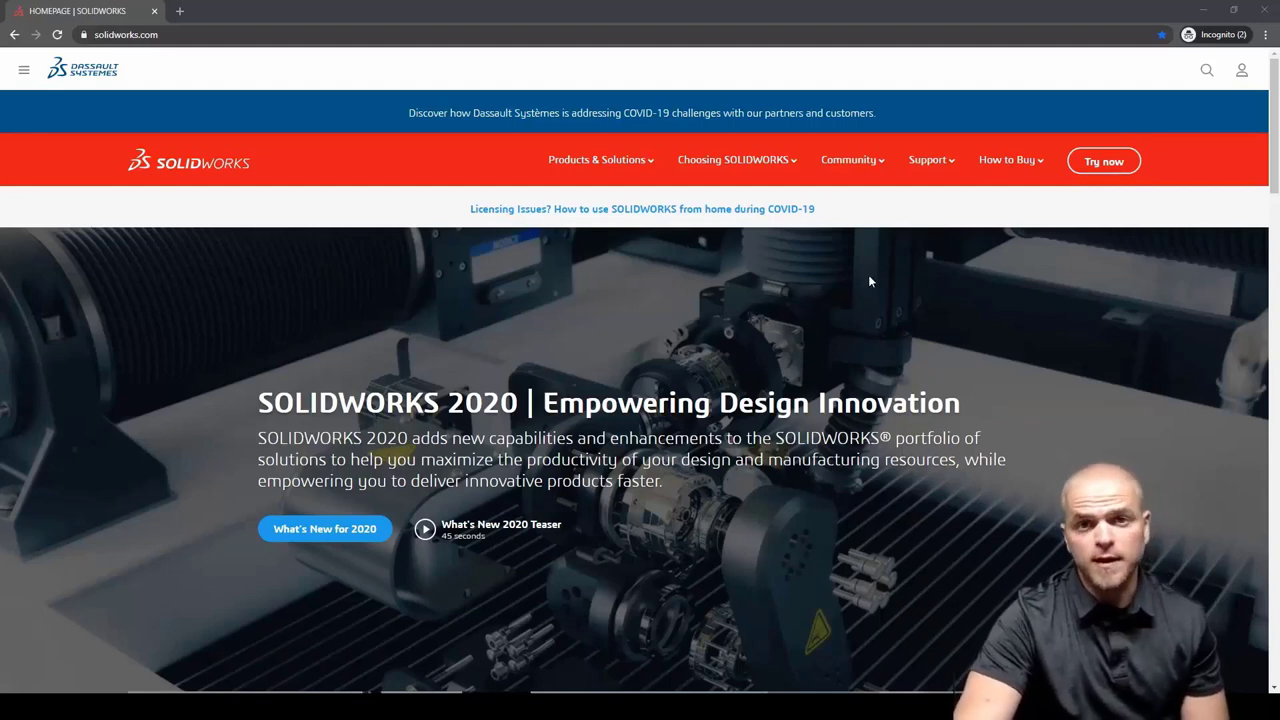
# Open the login platform list from the account icon on solidworks.com.
pyautogui.click(1241, 71)
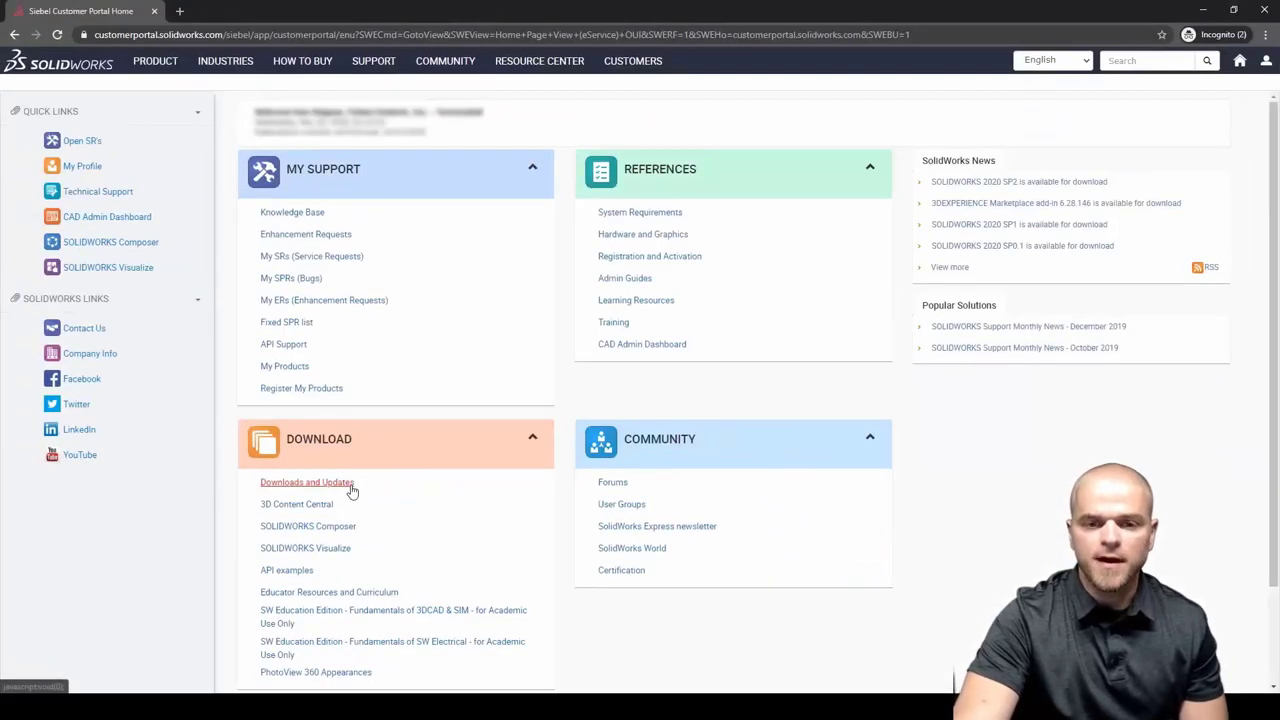
# Go to Downloads and Updates in the Customer Portal's Download section.
pyautogui.click(372, 480)
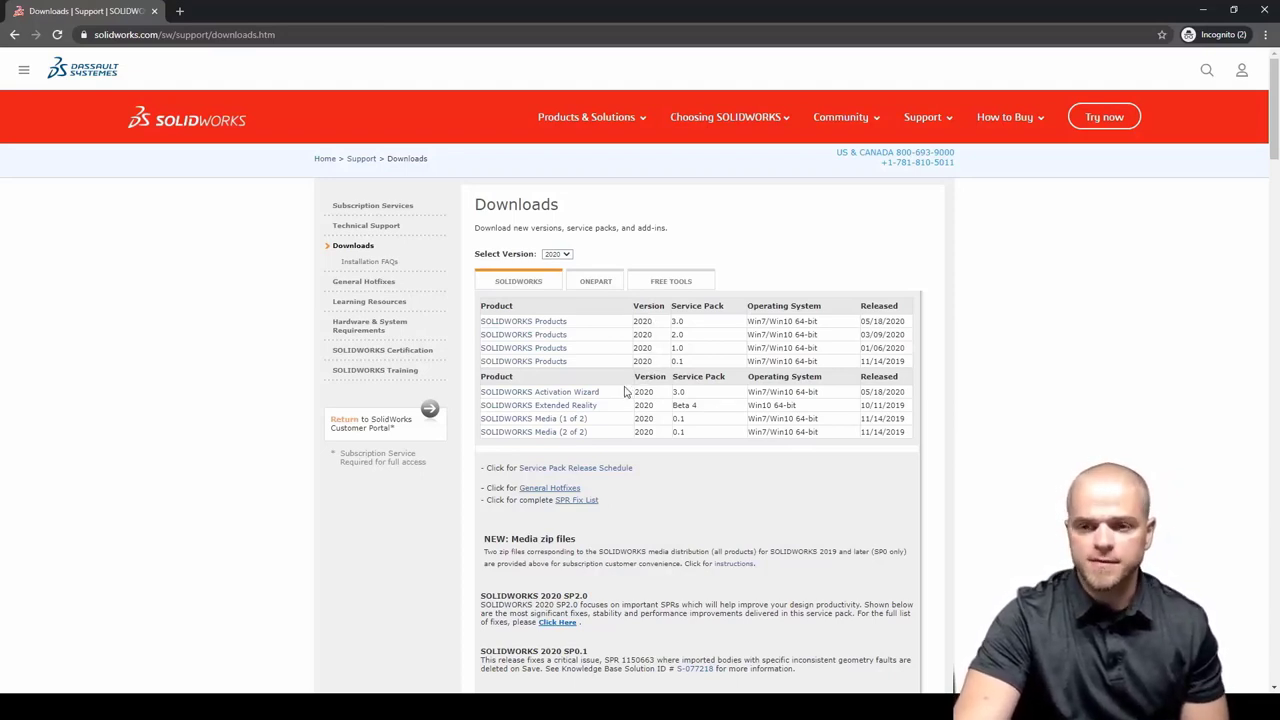
# Keep version 2020 and open the SOLIDWORKS Products SP3.0 download.
pyautogui.click(567, 256)
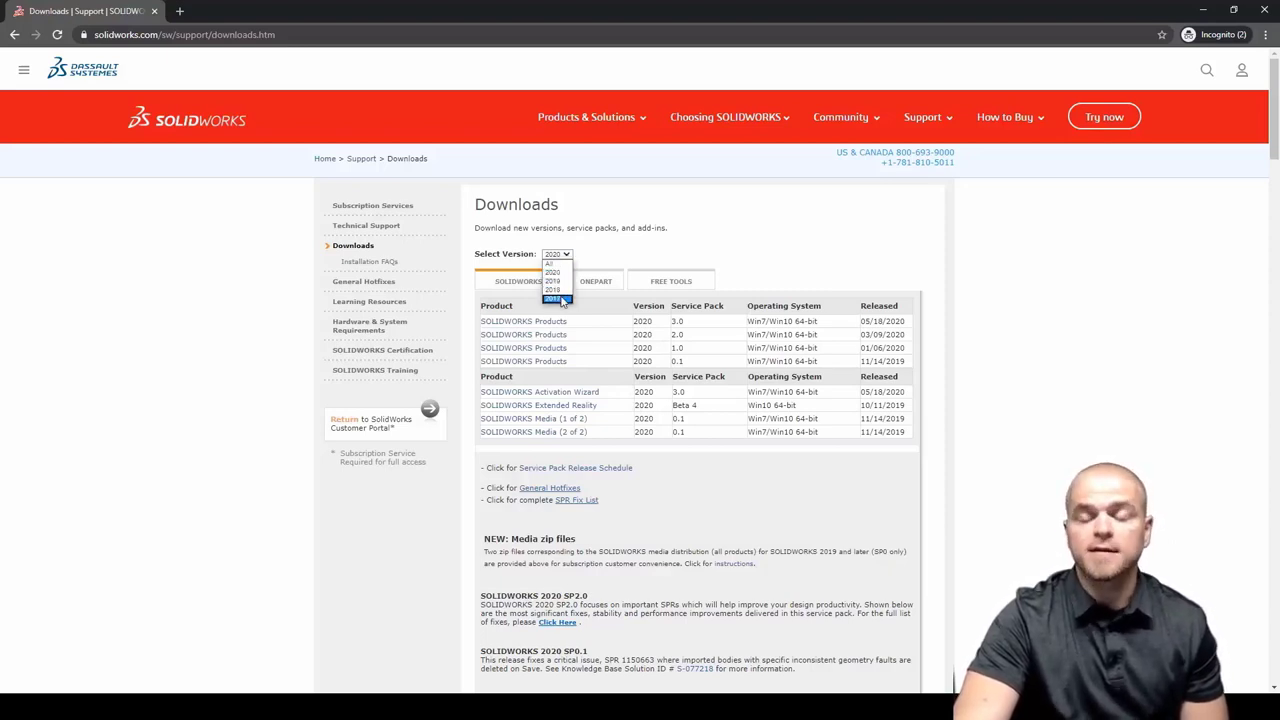
pyautogui.click(565, 274)
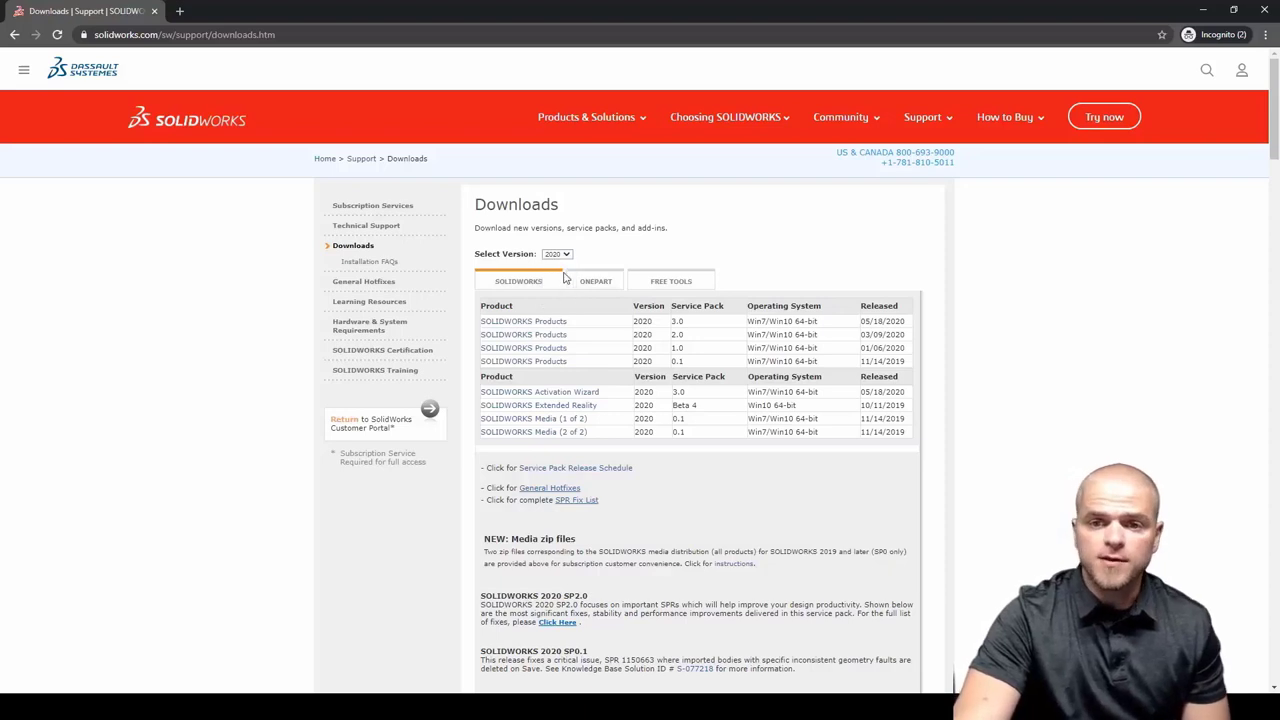
pyautogui.click(556, 323)
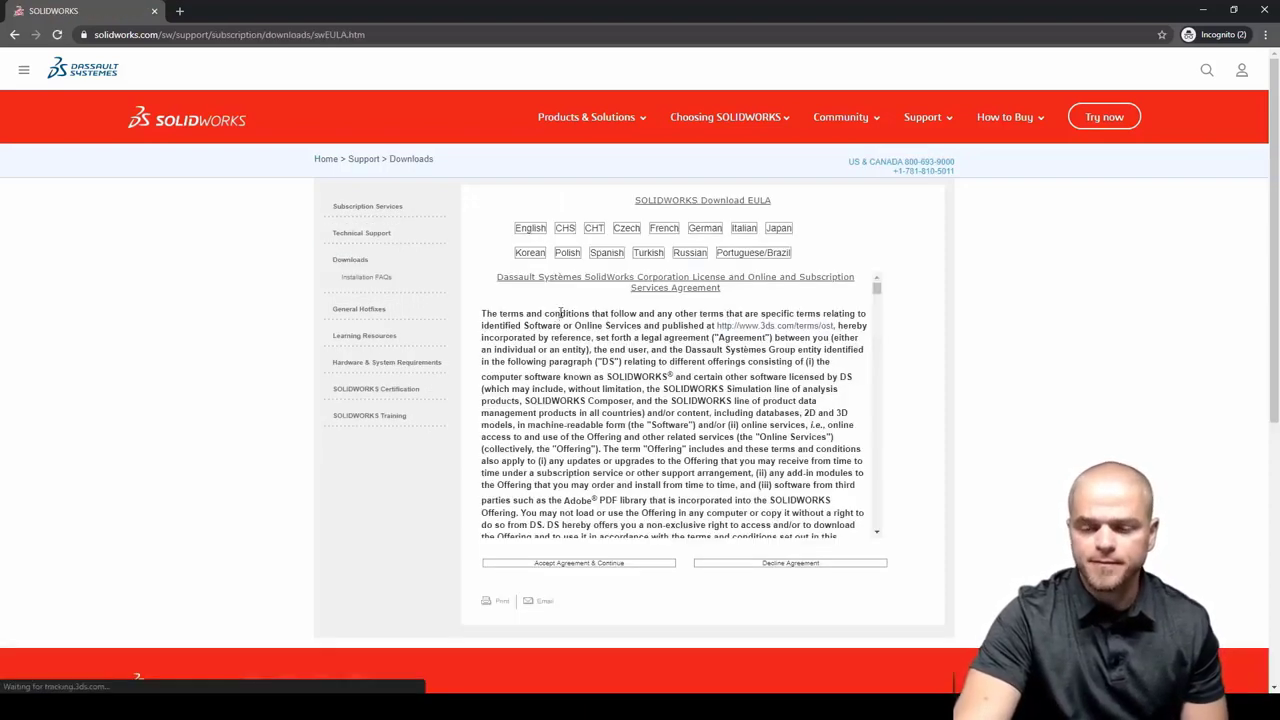
# Accept the licence agreement, download the SP3.0 installer, and show it in its folder.
pyautogui.click(581, 565)
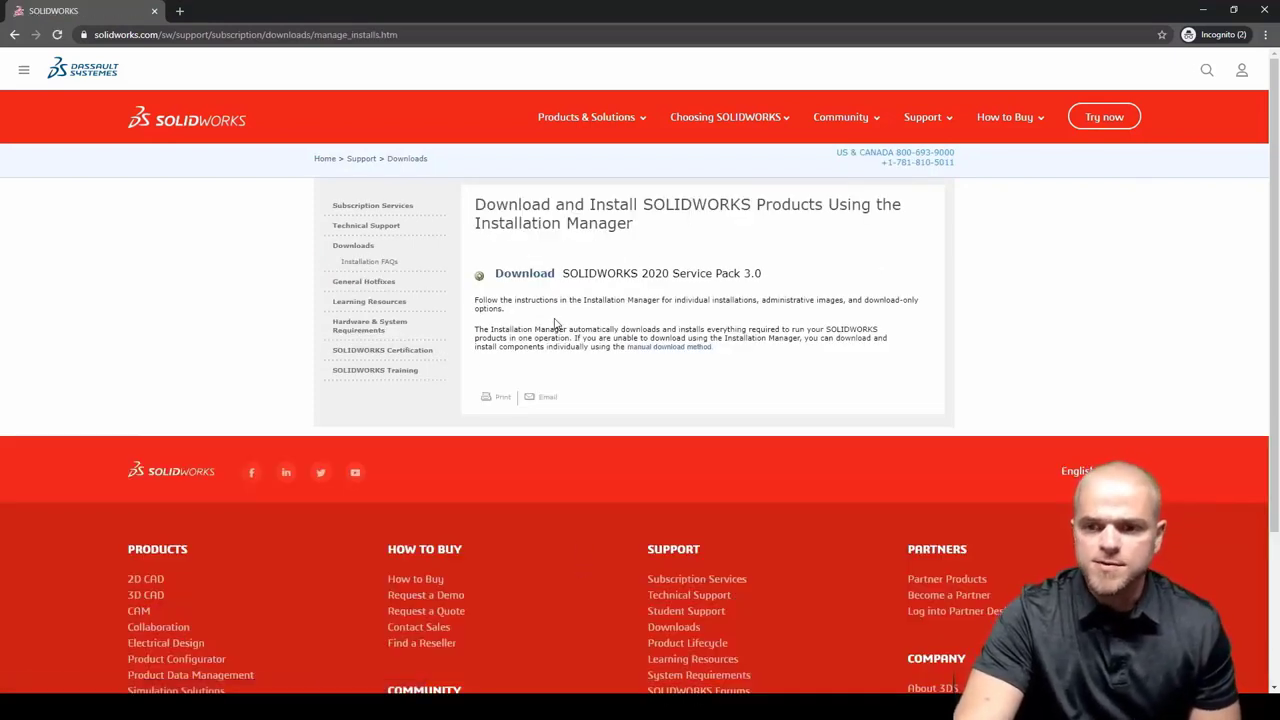
pyautogui.click(543, 279)
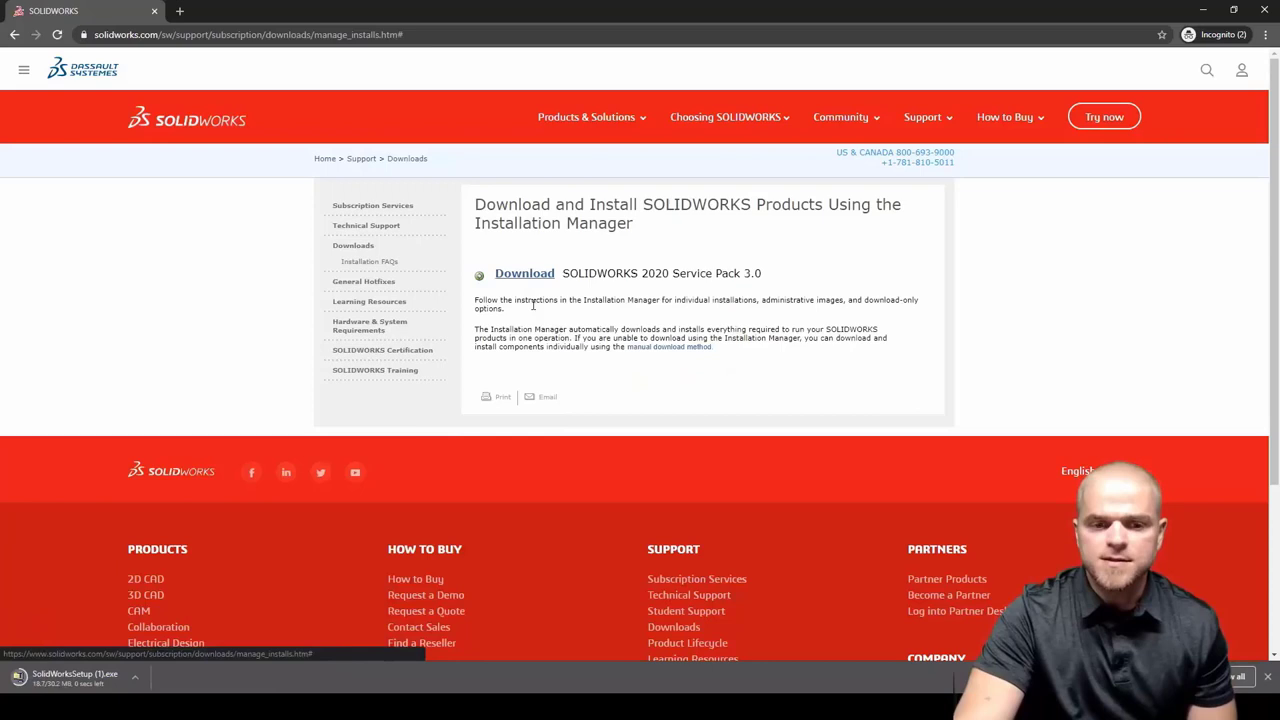
pyautogui.click(139, 679)
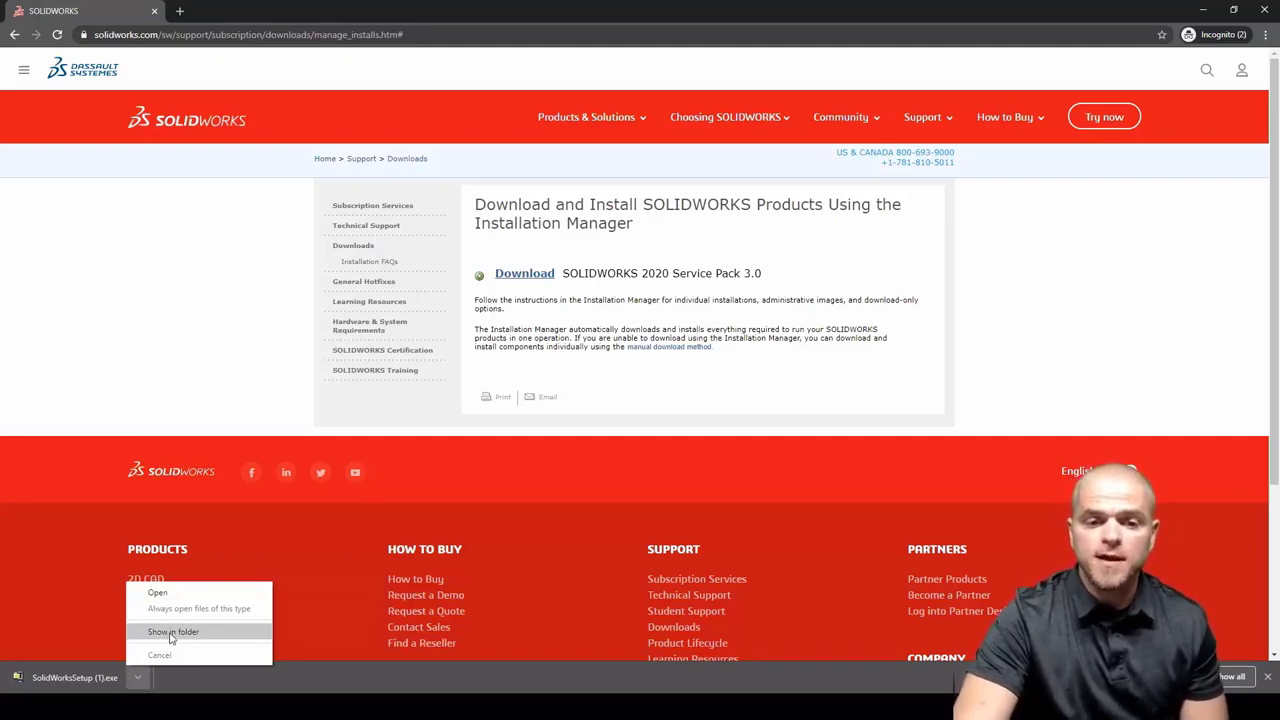
pyautogui.click(163, 636)
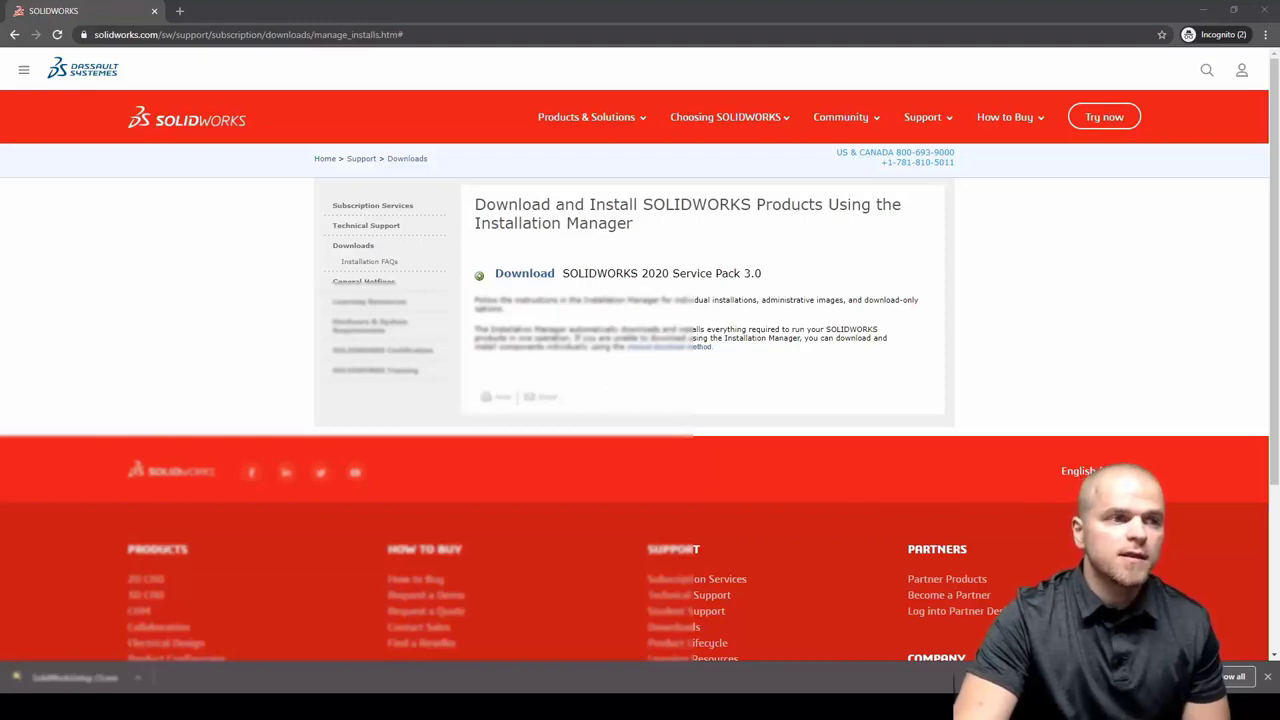
# Unzip the 197 setup files from SolidWorksSetup (1).exe into Downloads and dismiss the success message.
pyautogui.moveTo(300, 157); pyautogui.dragTo(497, 184)
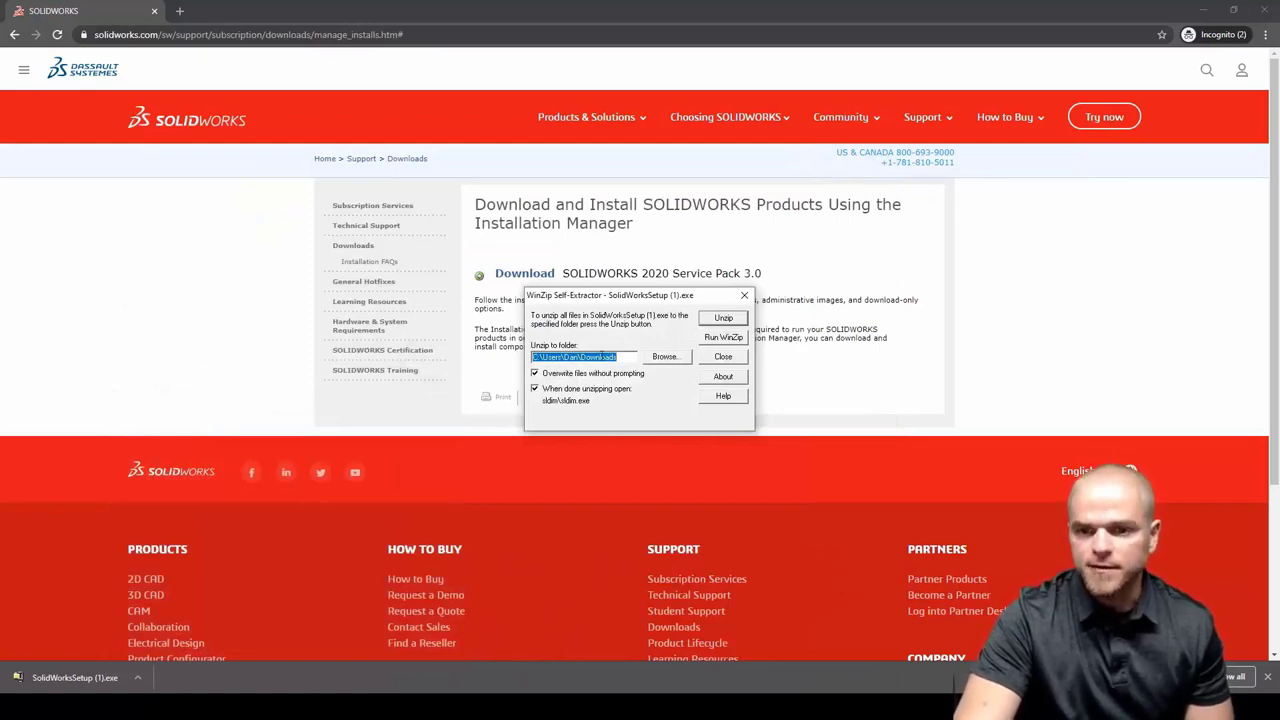
pyautogui.click(716, 318)
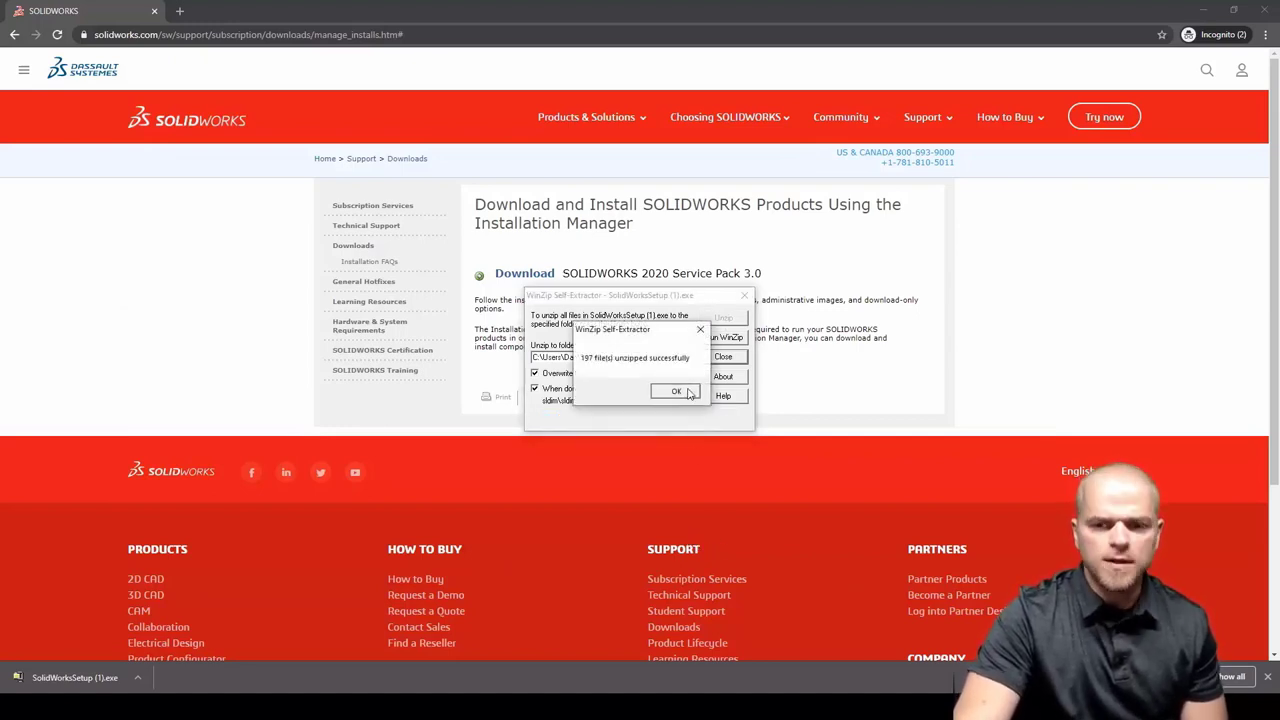
pyautogui.click(686, 393)
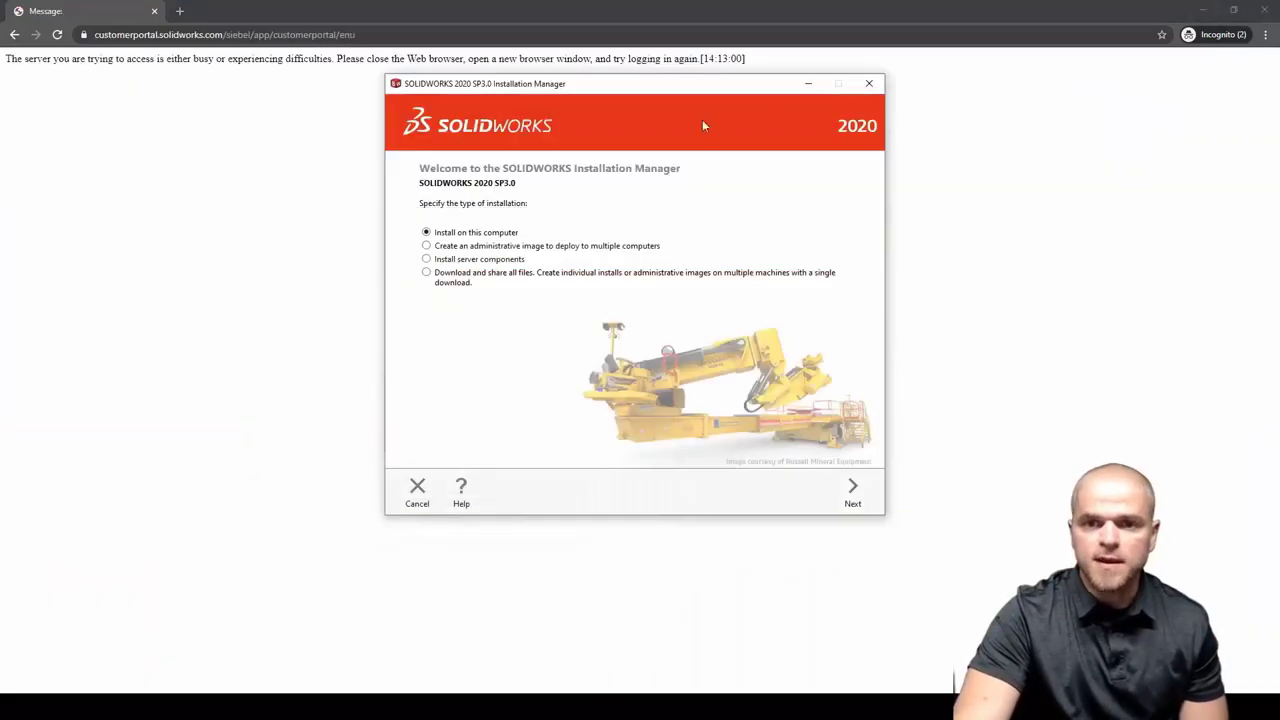
# Minimize Chrome and move the Installation Manager welcome window higher on screen.
pyautogui.click(1198, 8)
pyautogui.click(1200, 9)
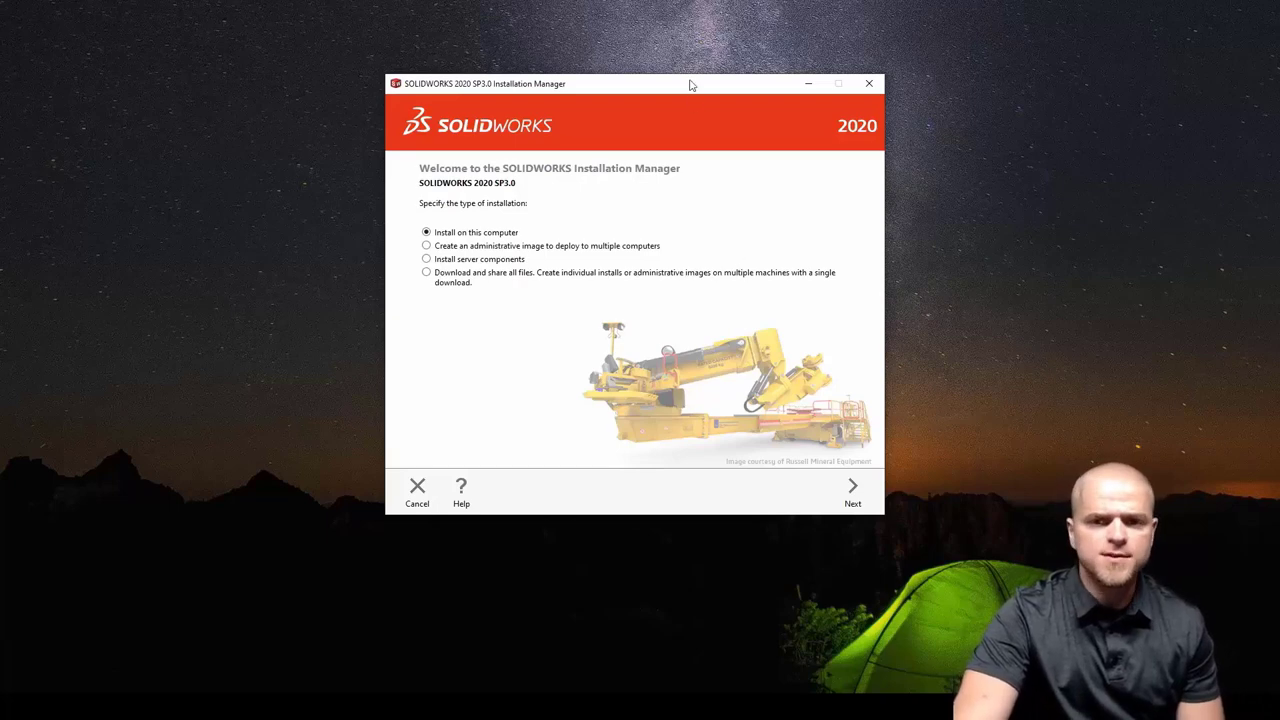
pyautogui.moveTo(699, 83); pyautogui.dragTo(688, 71)
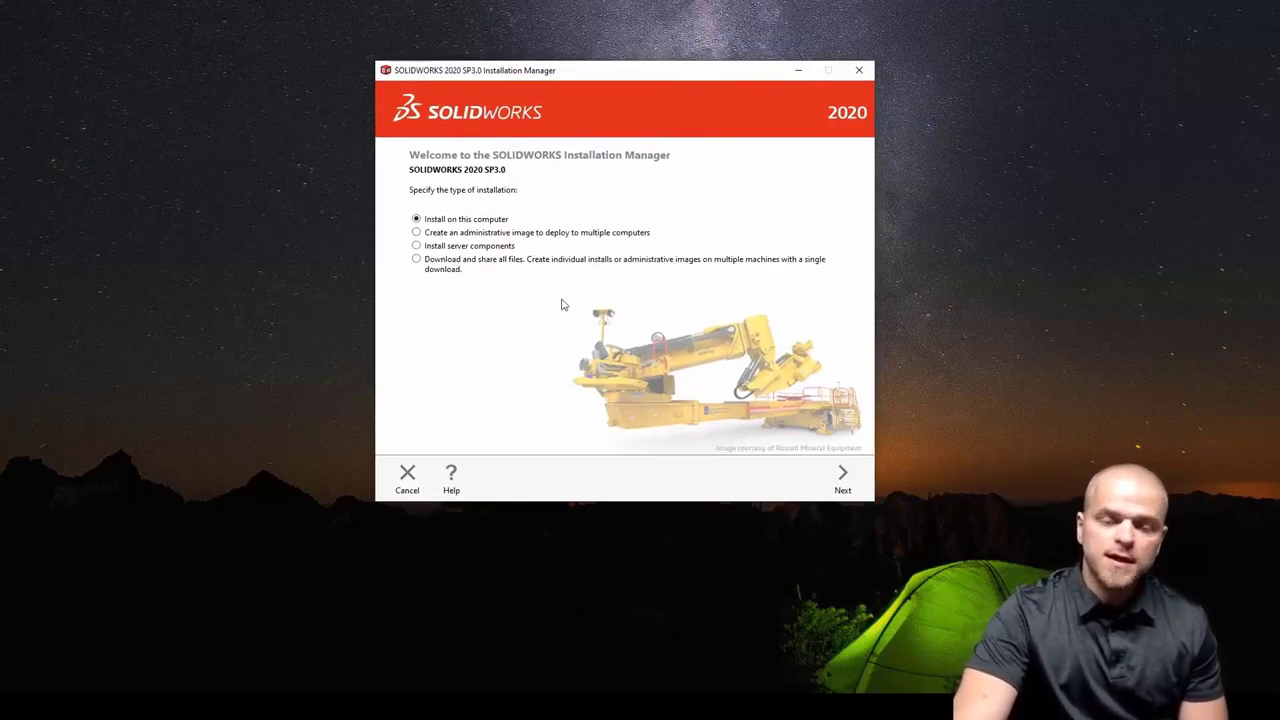
# Choose 'Download and share all files' and proceed to the Serial Number page.
pyautogui.click(416, 260)
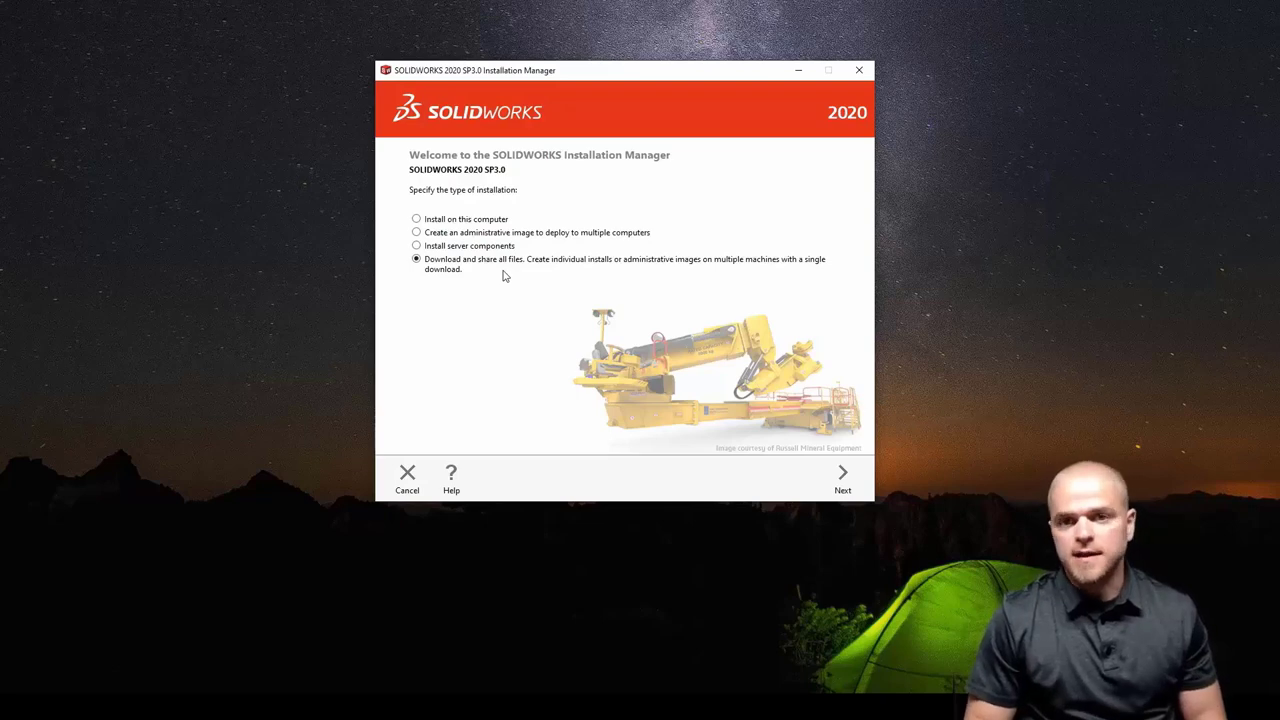
pyautogui.click(843, 477)
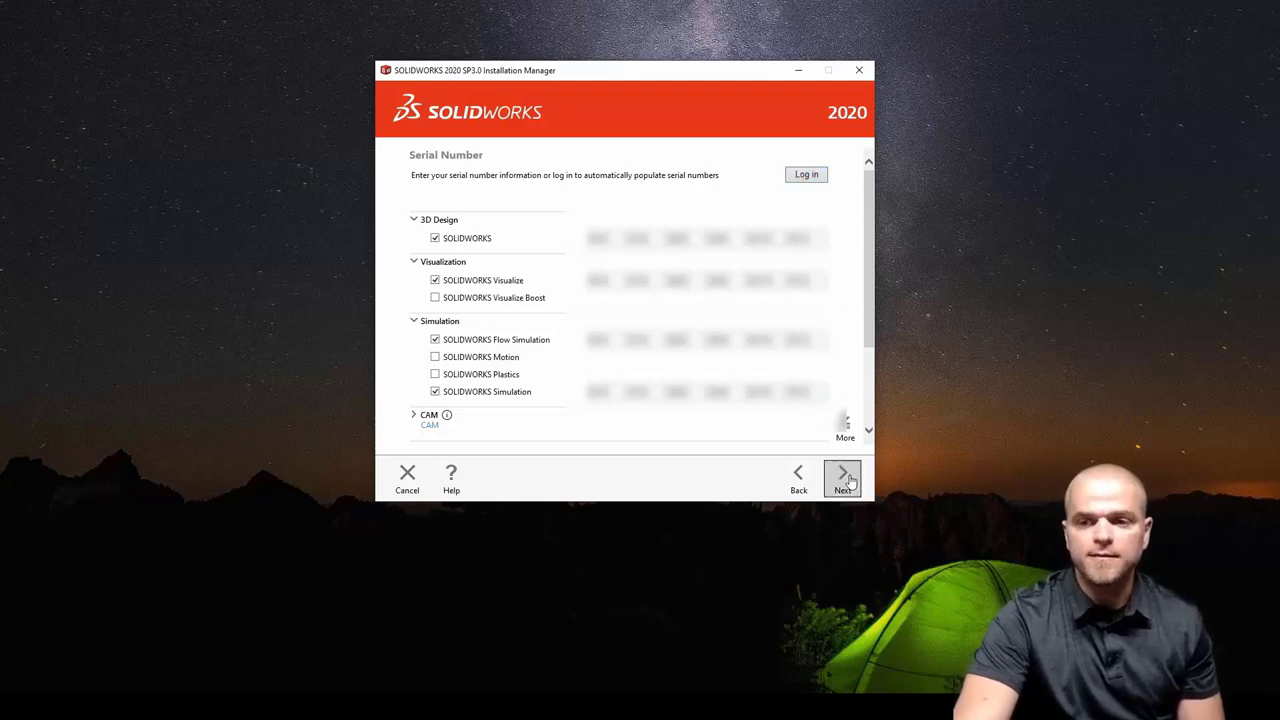
# Continue to the download Summary and centre the SOLIDWORKS 2020 SP03 File Explorer window.
pyautogui.click(843, 480)
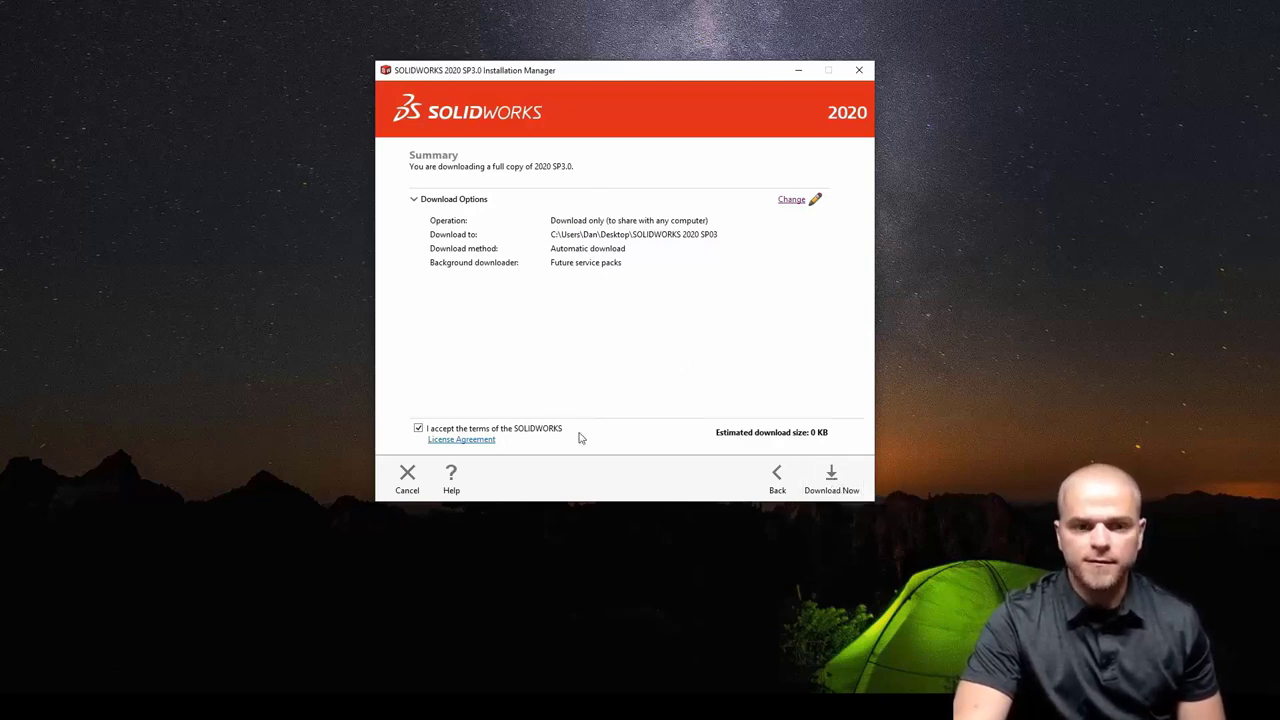
pyautogui.click(44, 712)
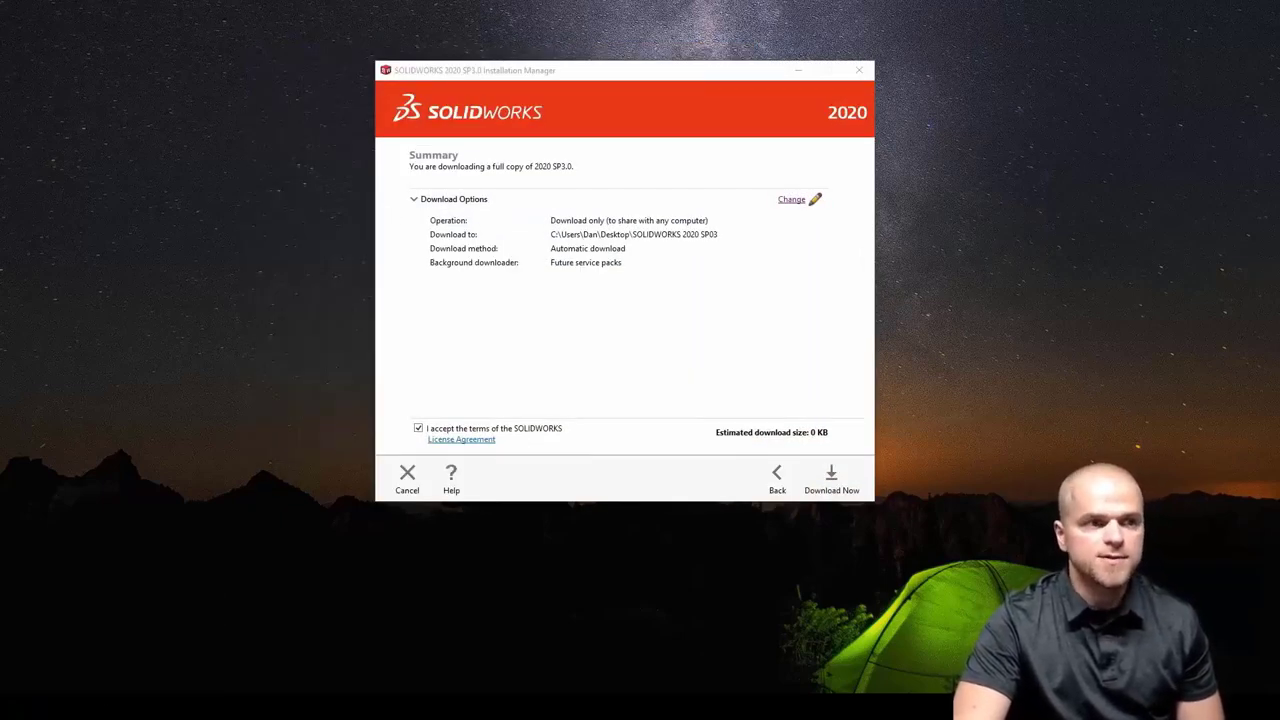
pyautogui.moveTo(5, 110); pyautogui.dragTo(472, 57)
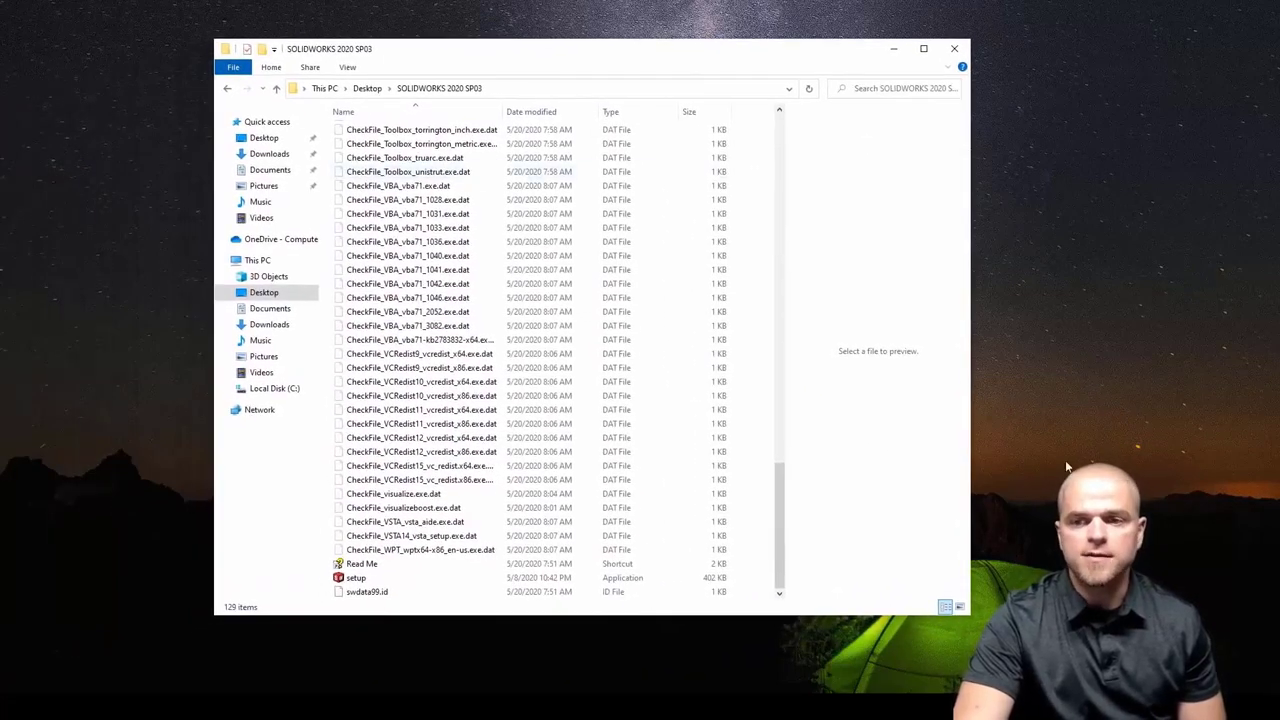
# Go up to the Desktop and check the SOLIDWORKS 2020 SP03 folder's properties and size.
pyautogui.moveTo(780, 491); pyautogui.dragTo(823, 126)
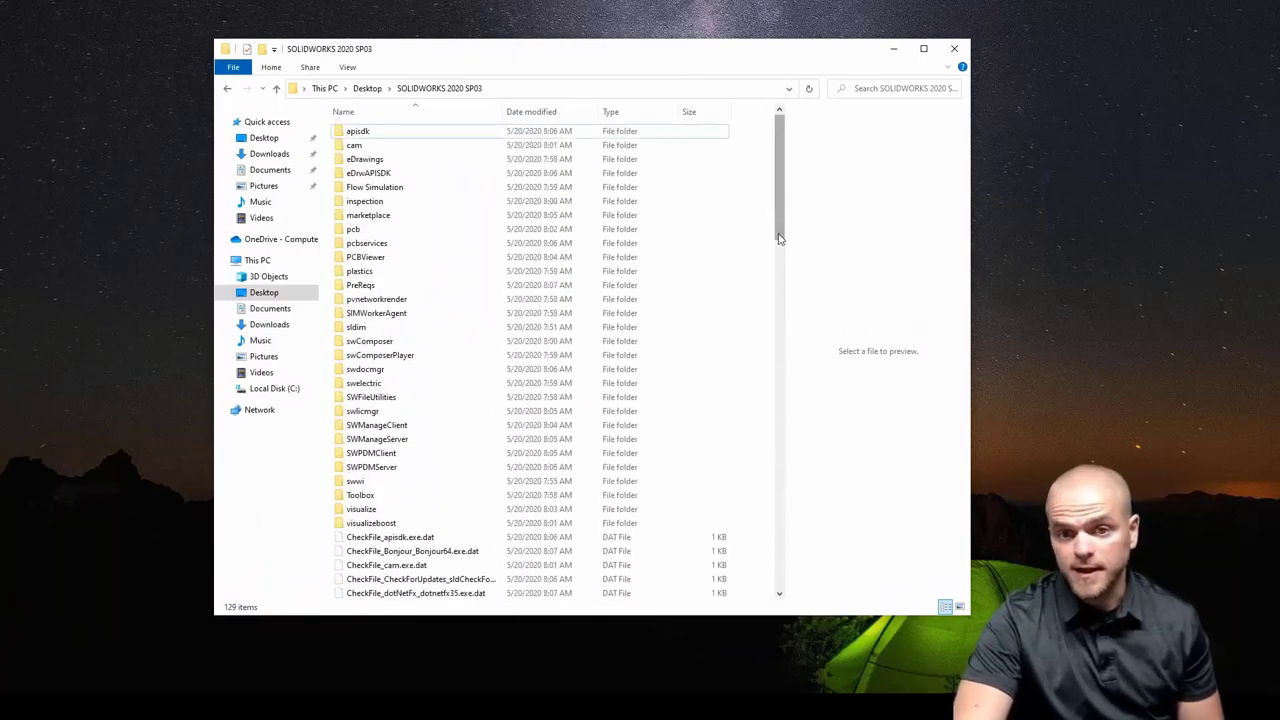
pyautogui.click(366, 88)
pyautogui.rightClick(370, 133)
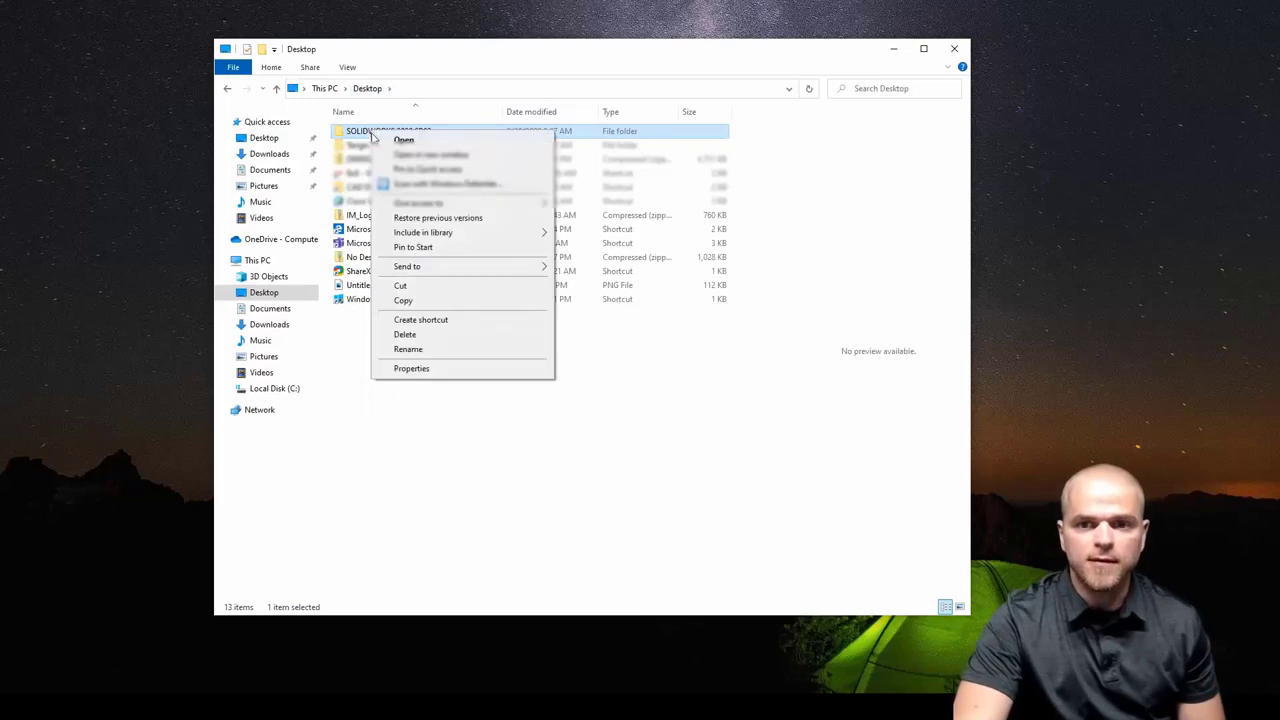
pyautogui.click(412, 368)
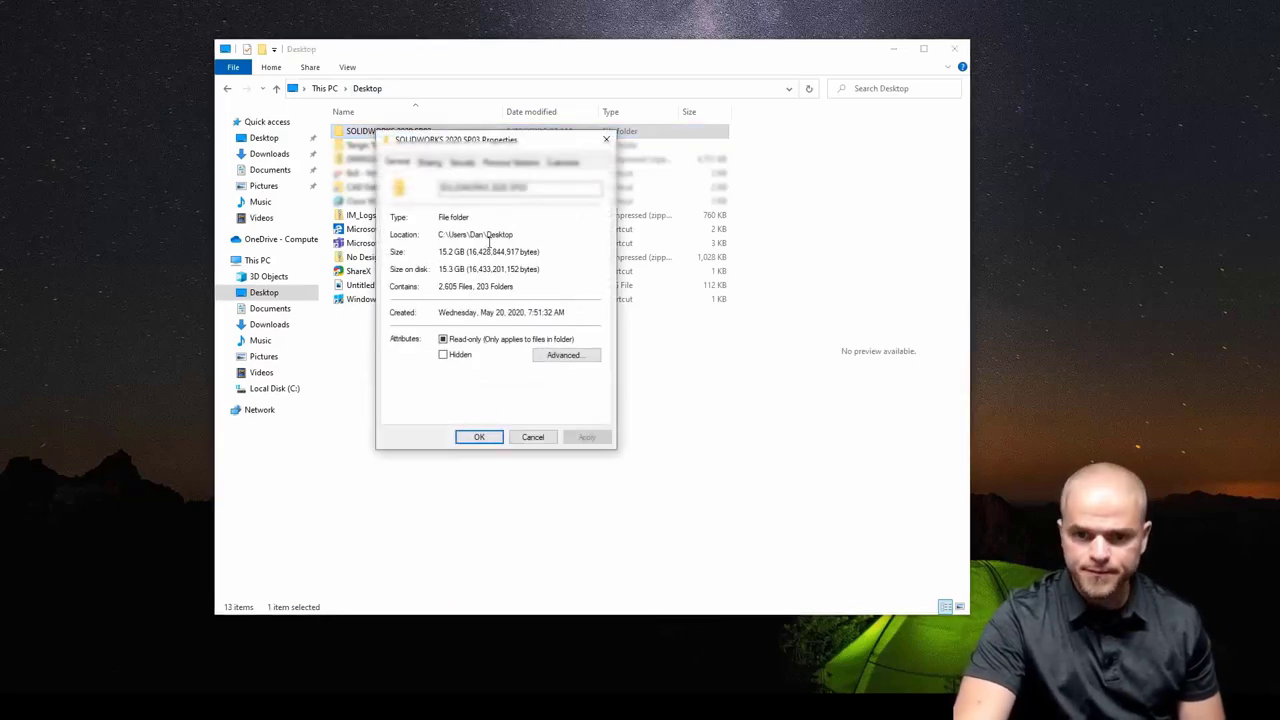
pyautogui.click(606, 139)
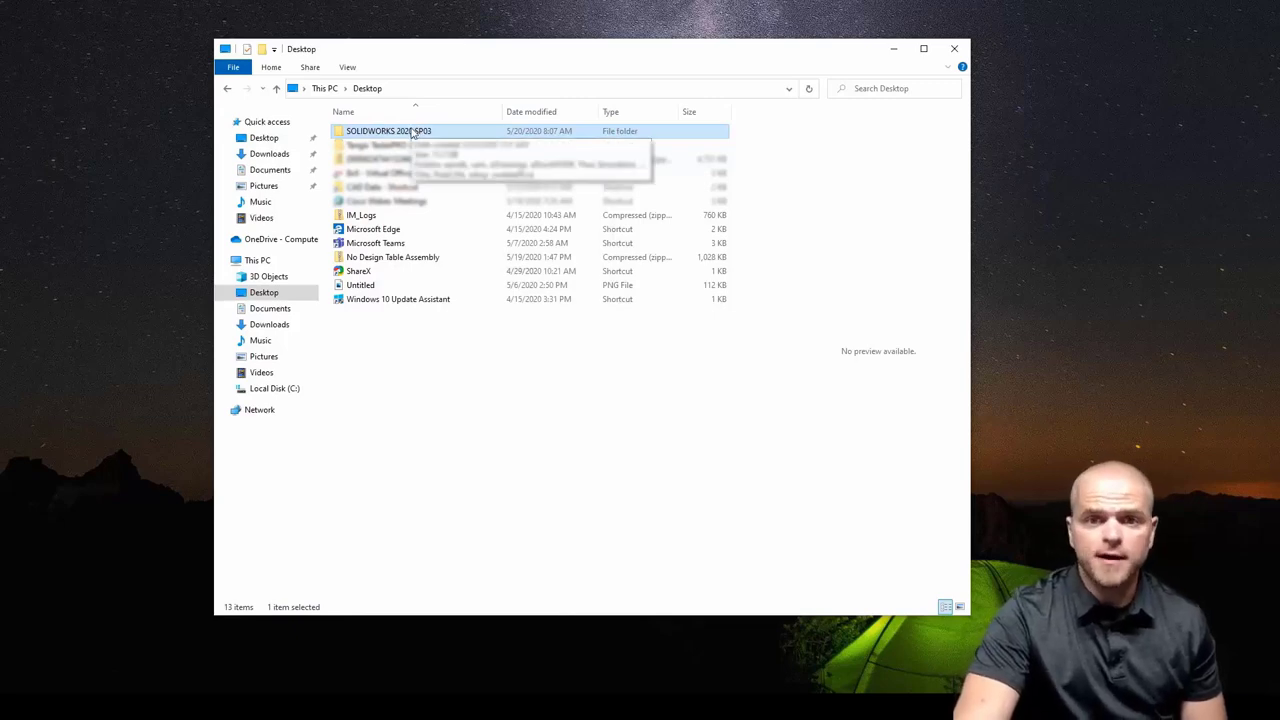
# Open the SOLIDWORKS 2020 SP03 folder and reposition its window behind the Installation Manager.
pyautogui.doubleClick(413, 133)
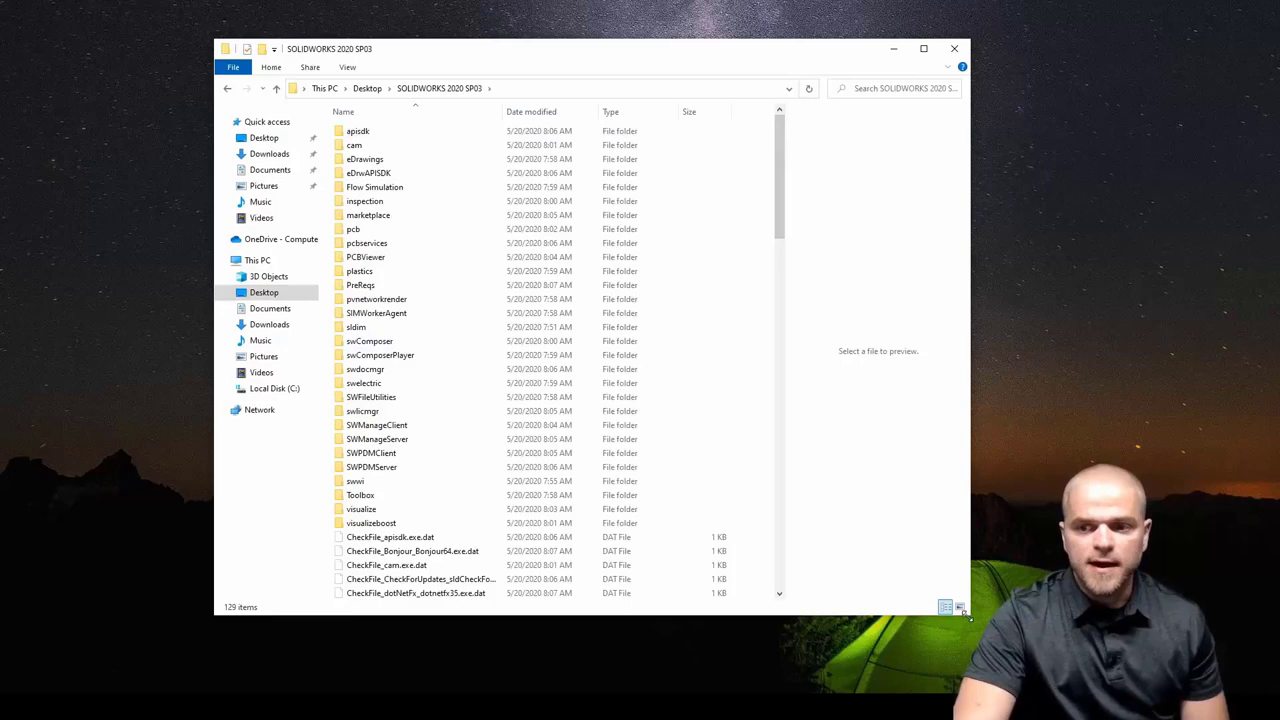
pyautogui.moveTo(968, 617); pyautogui.dragTo(1044, 663)
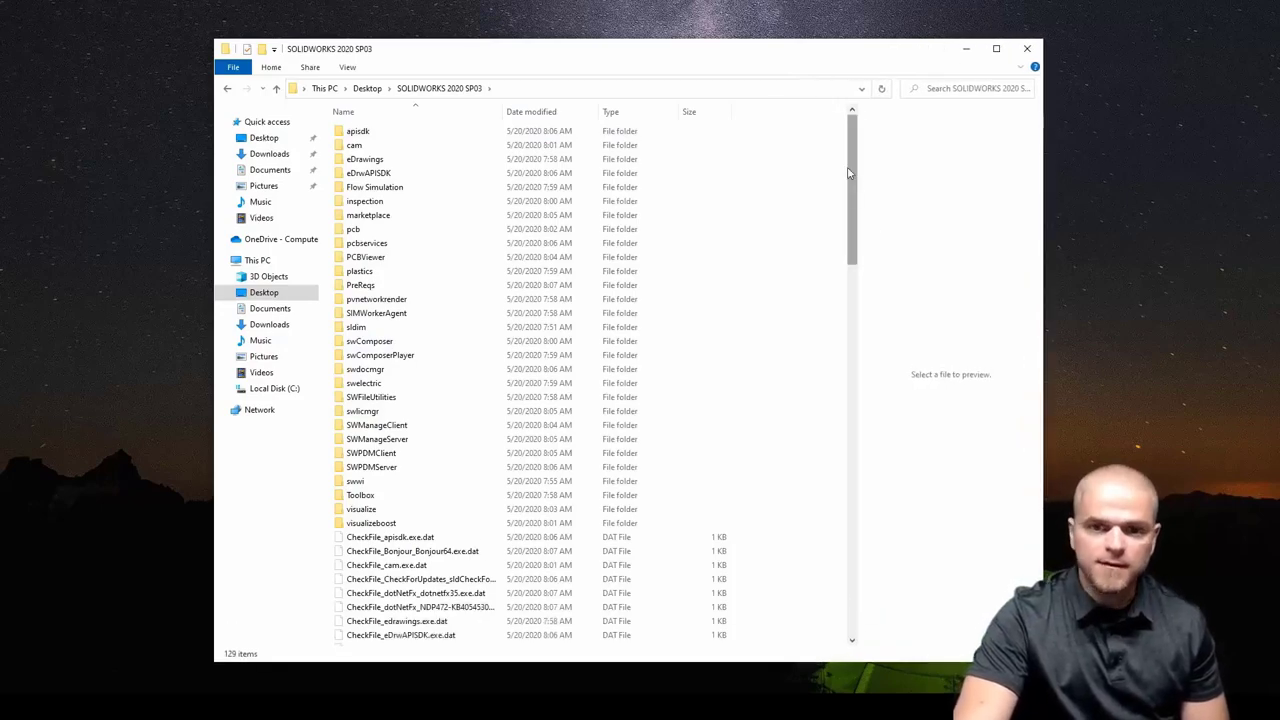
pyautogui.moveTo(848, 173); pyautogui.dragTo(843, 133)
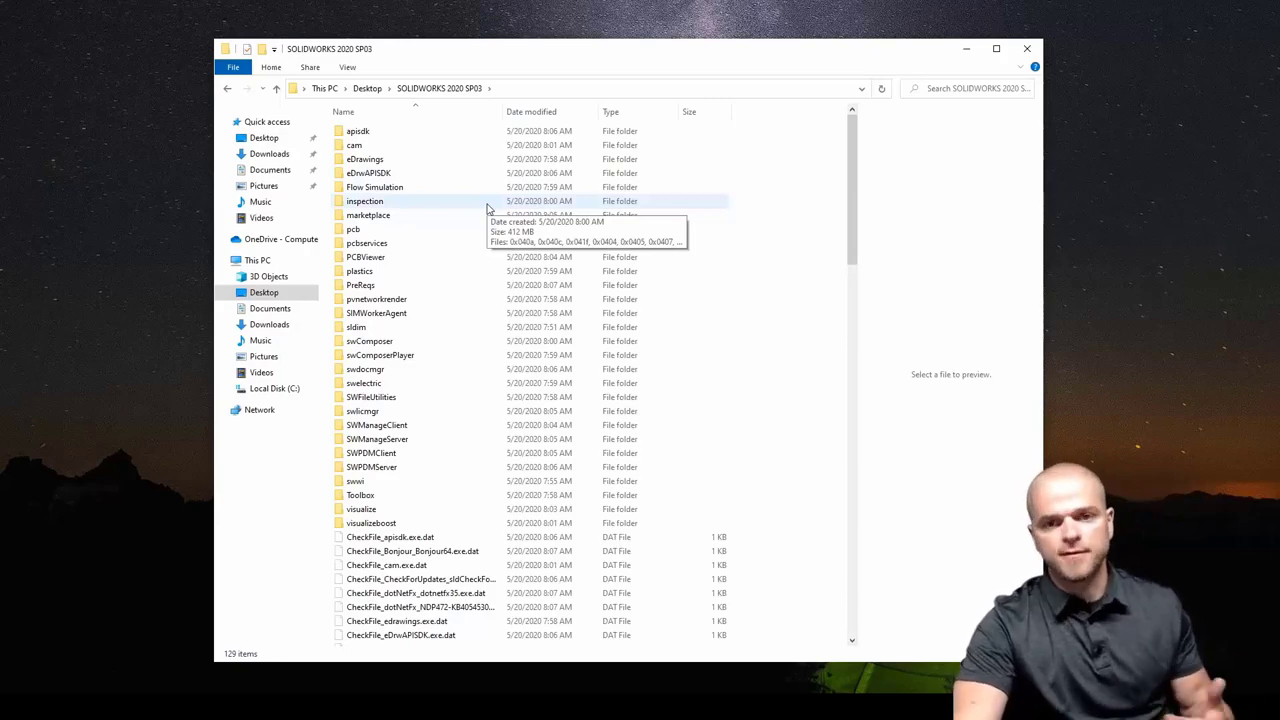
pyautogui.moveTo(521, 60); pyautogui.dragTo(386, 51)
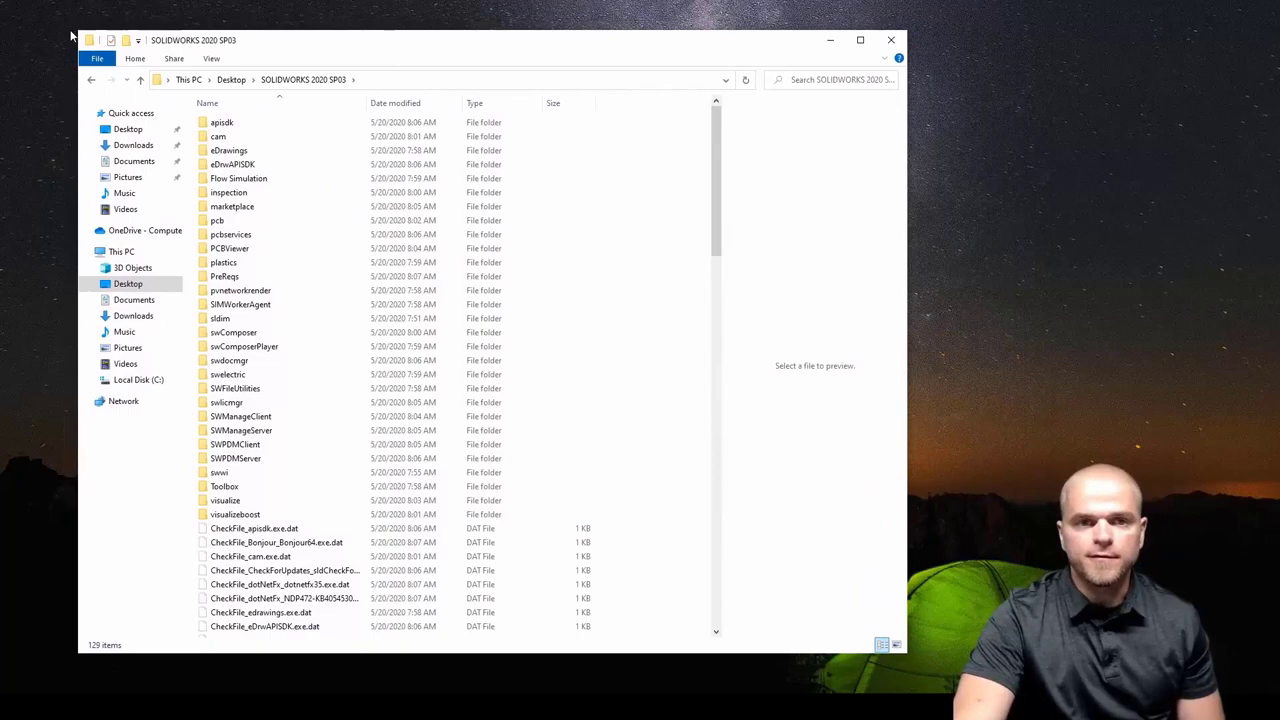
pyautogui.moveTo(767, 51); pyautogui.dragTo(851, 50)
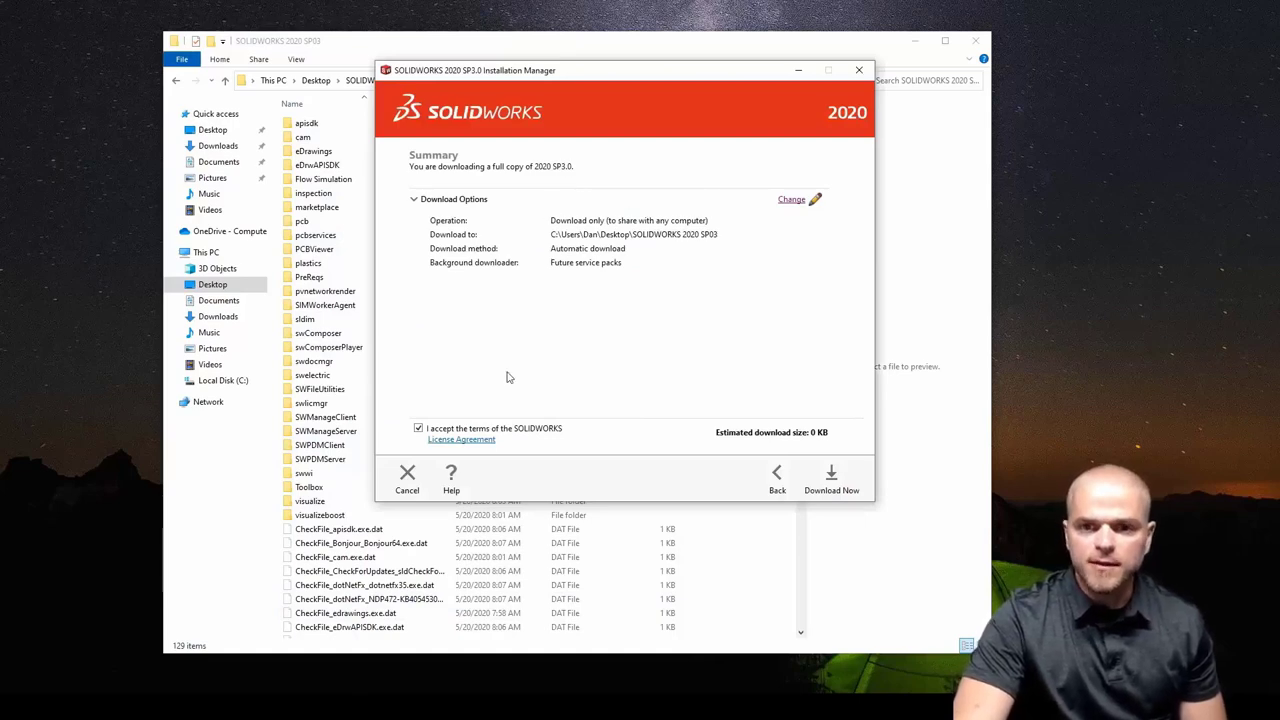
# Quit the download-only Installation Manager and move the SP03 folder window lower.
pyautogui.click(858, 72)
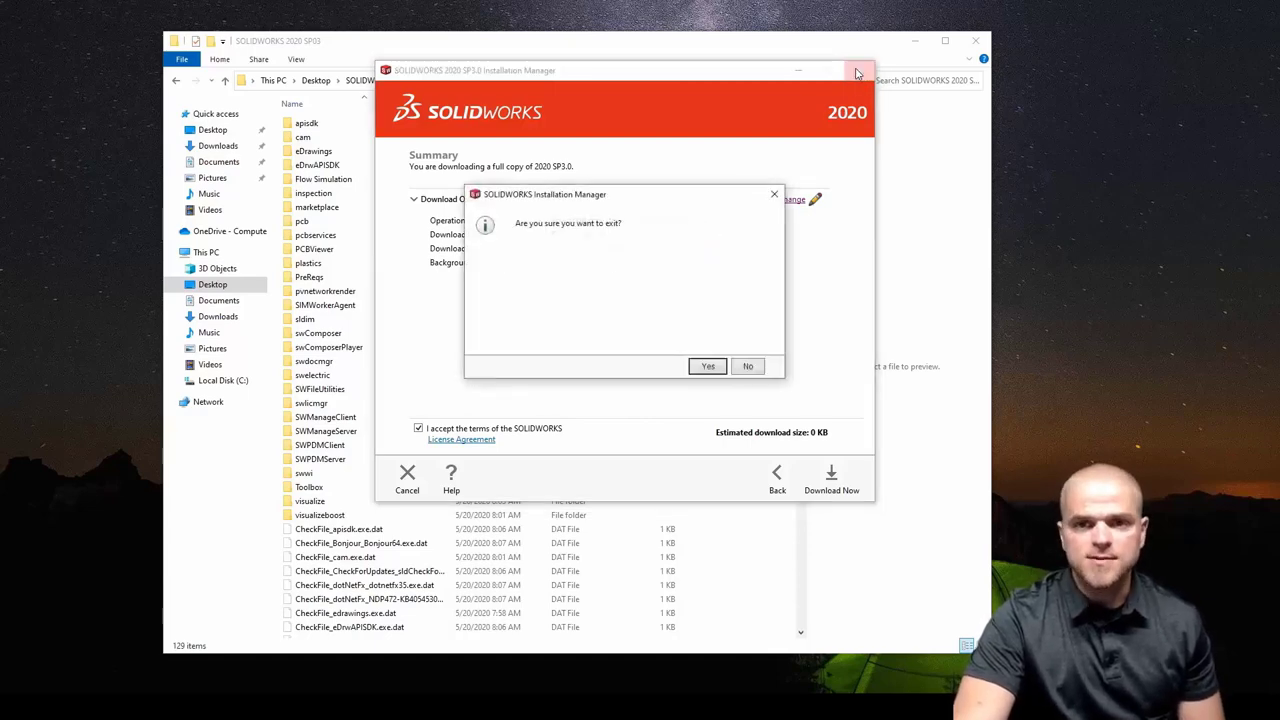
pyautogui.click(705, 368)
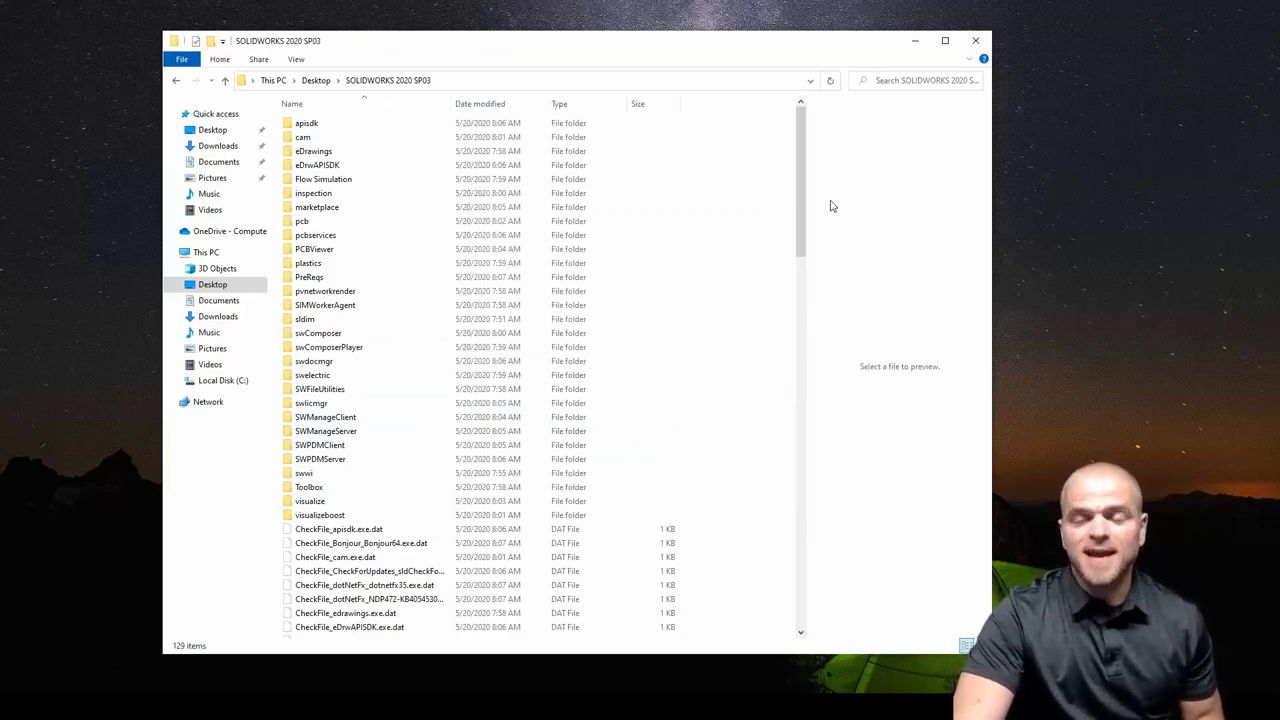
pyautogui.moveTo(803, 160); pyautogui.dragTo(795, 495)
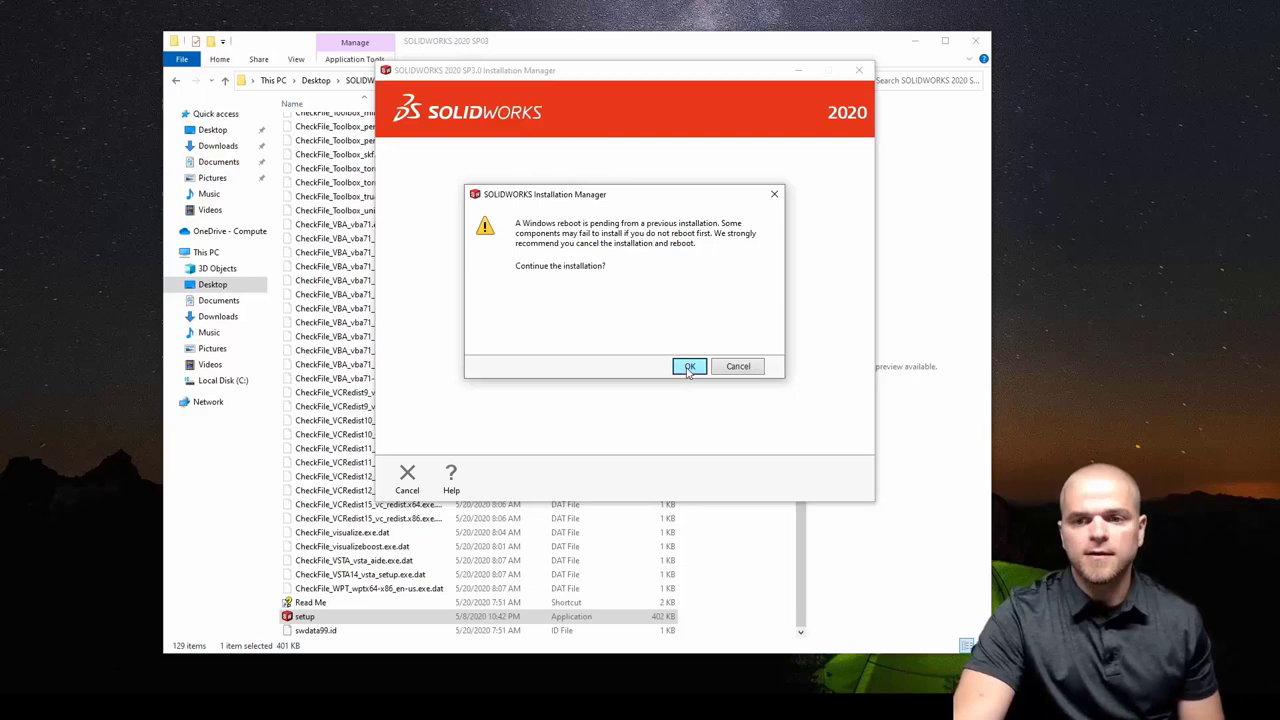
# Accept the pending-reboot warning, minimize File Explorer, and reposition the installer window.
pyautogui.click(689, 367)
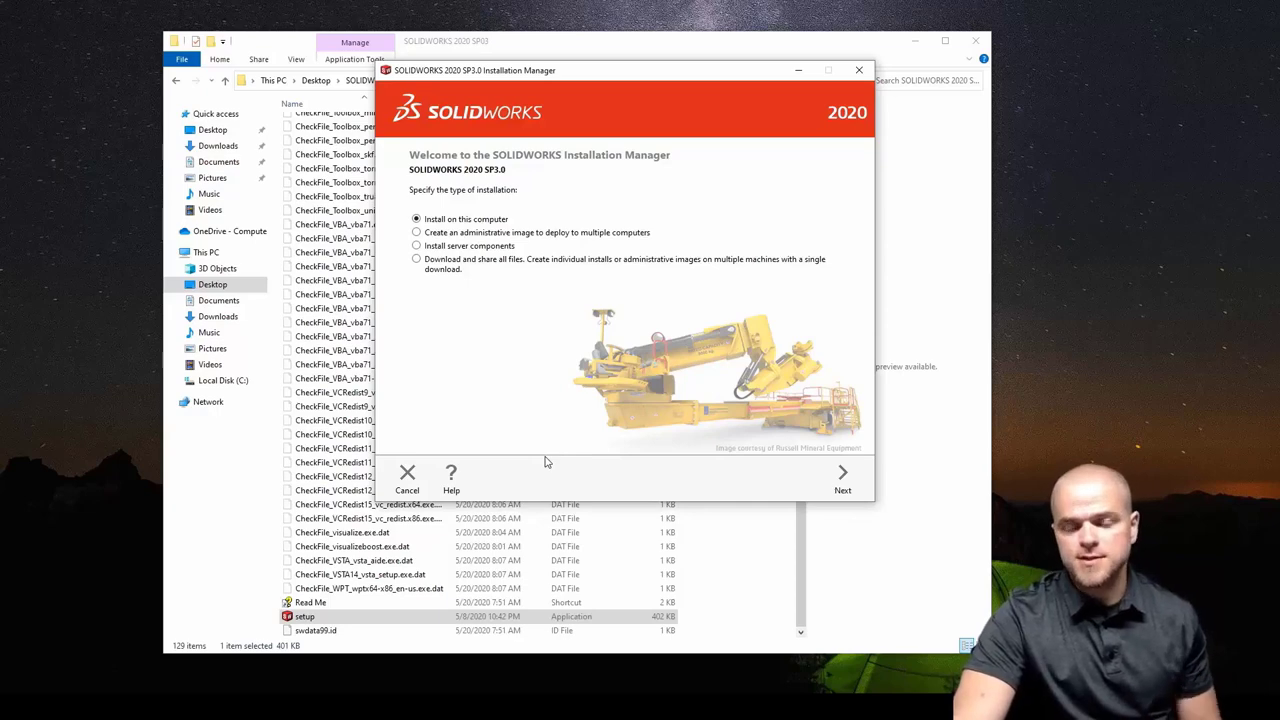
pyautogui.click(918, 44)
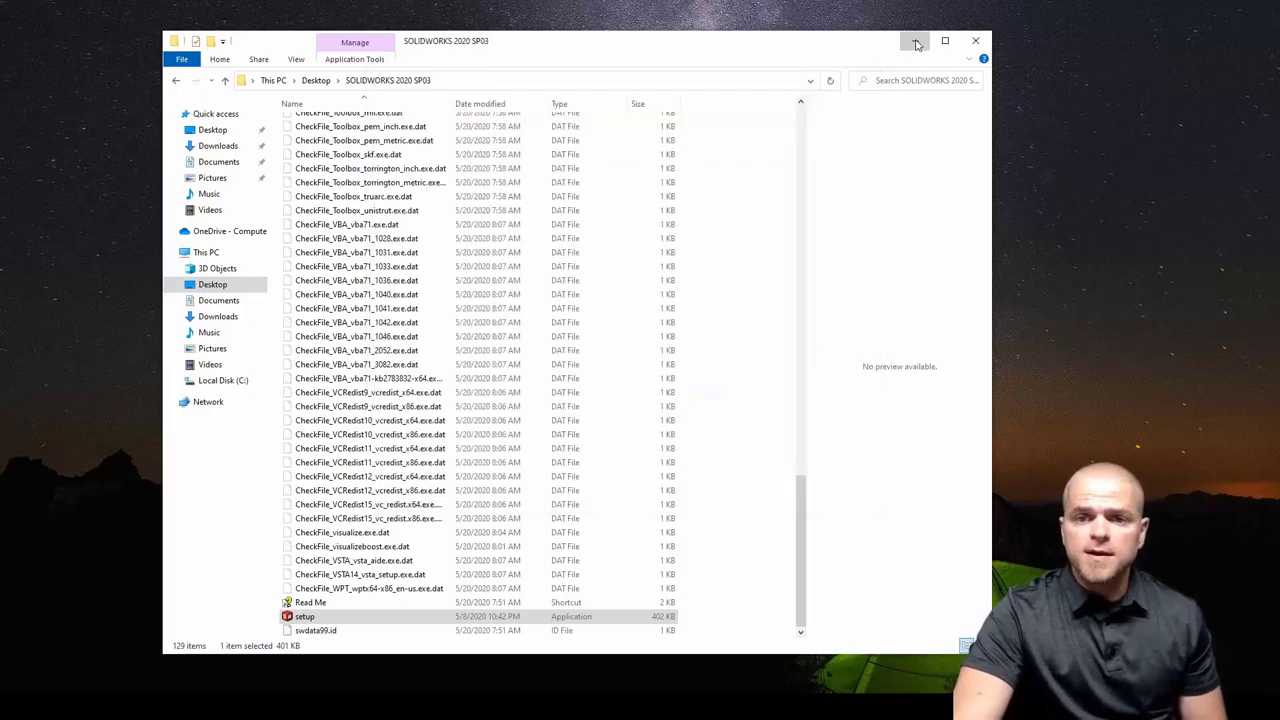
pyautogui.moveTo(497, 78); pyautogui.dragTo(512, 70)
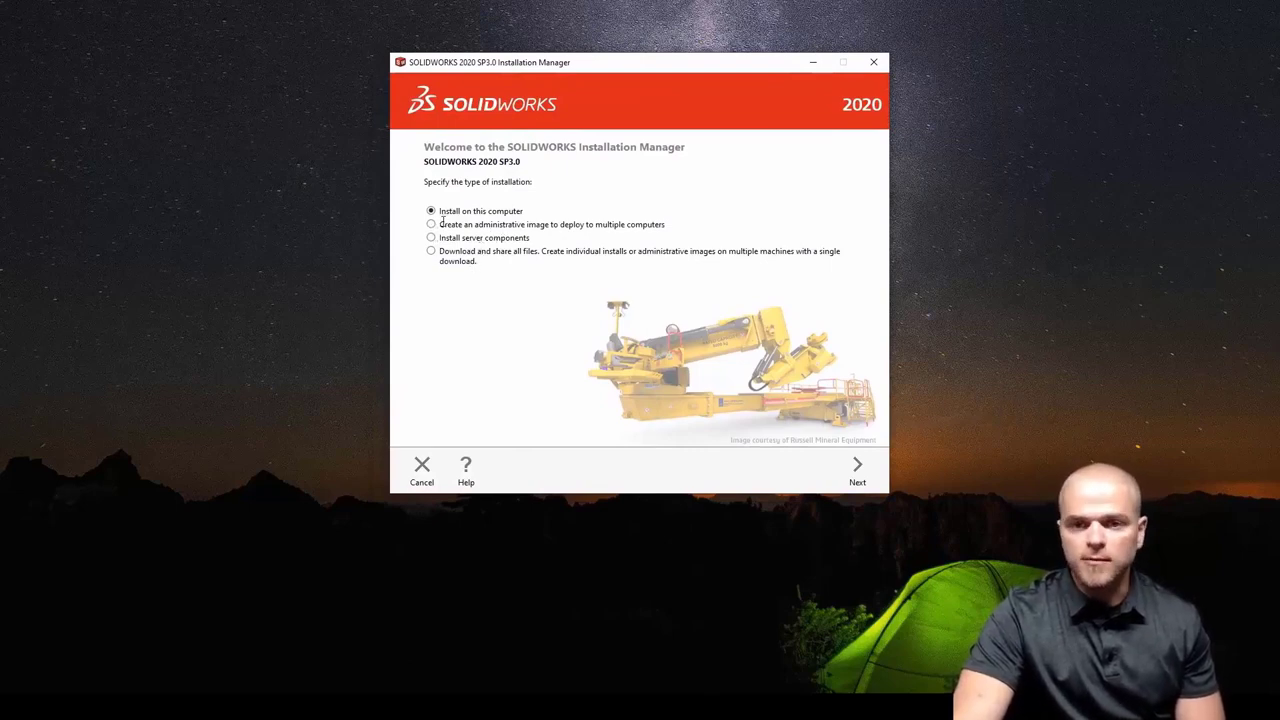
pyautogui.click(435, 259)
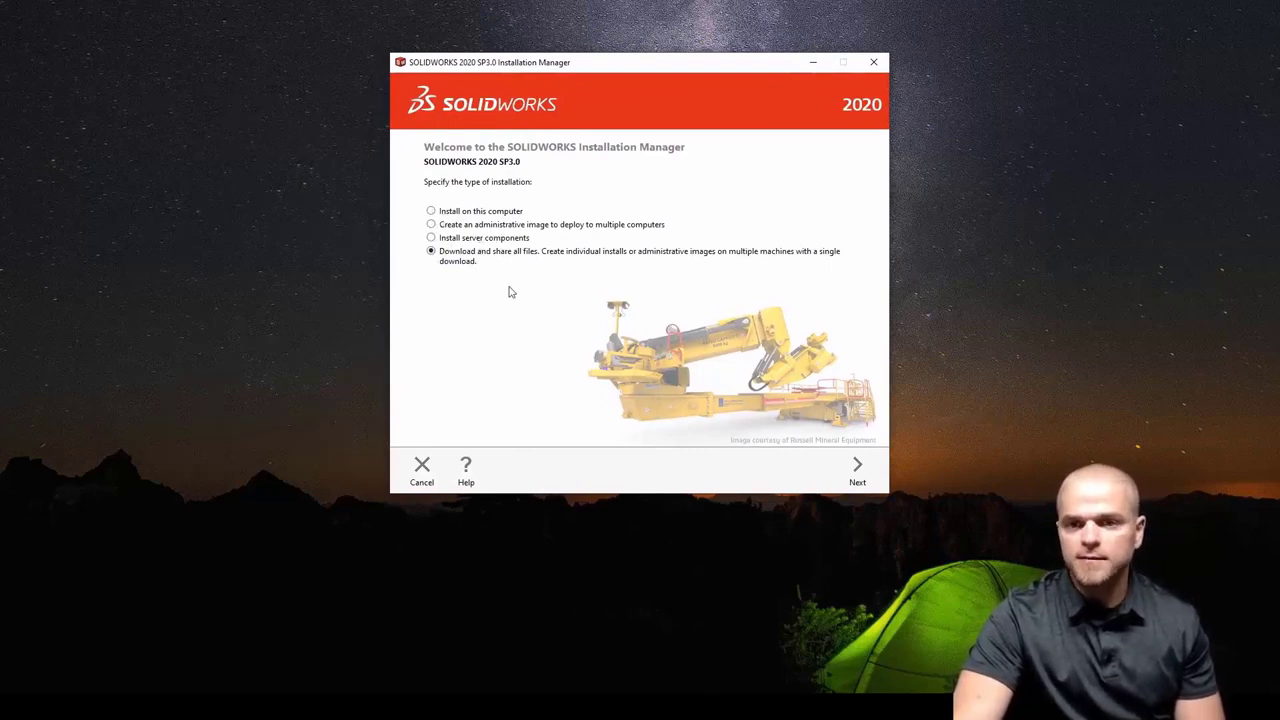
pyautogui.click(431, 238)
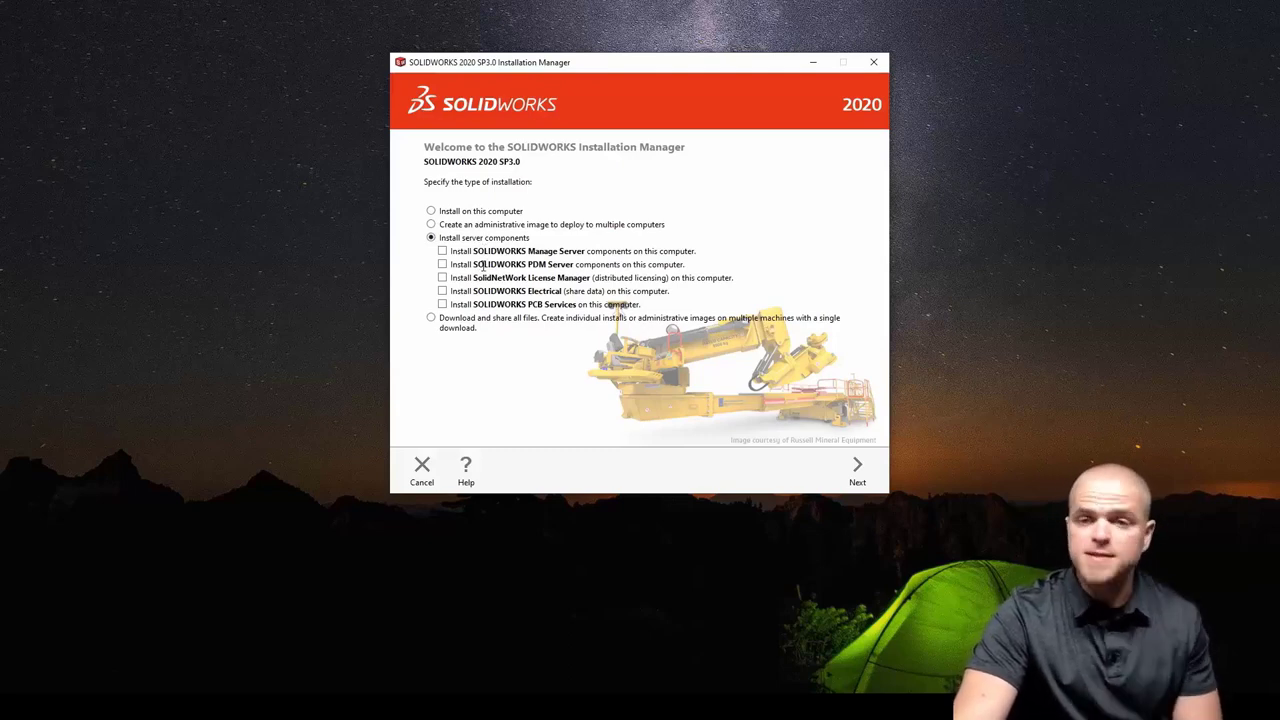
pyautogui.click(430, 225)
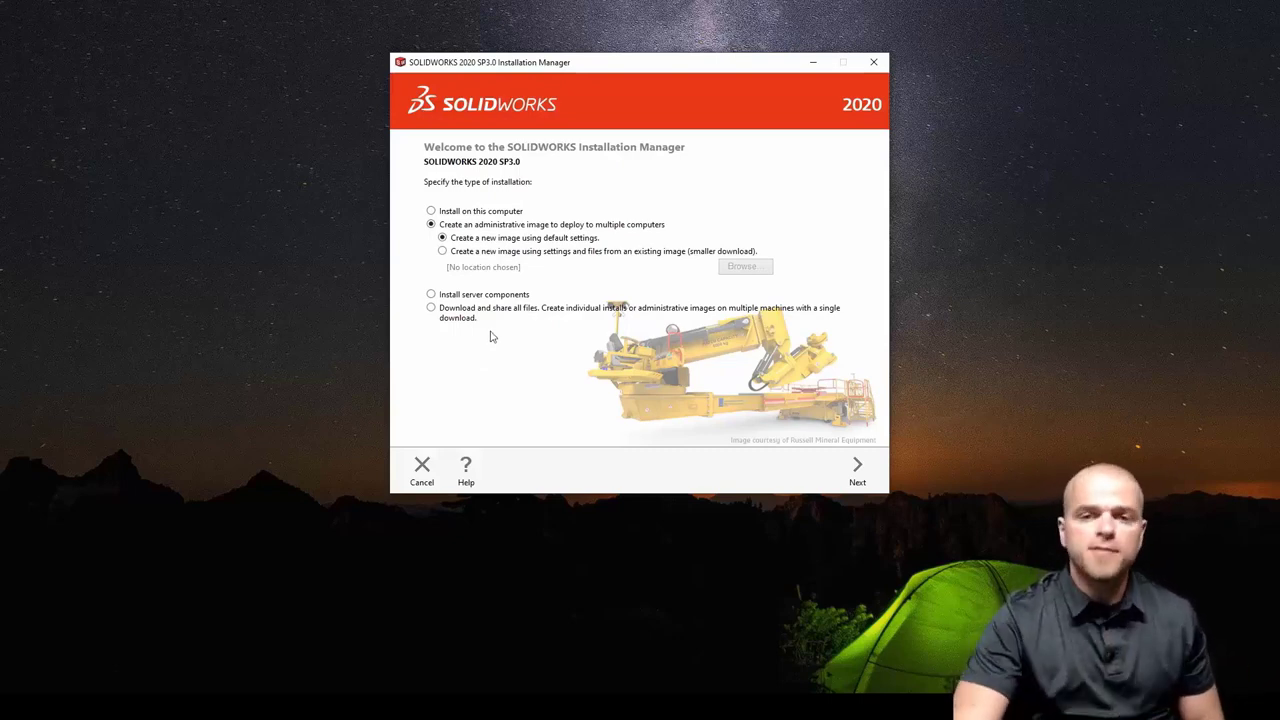
pyautogui.click(430, 211)
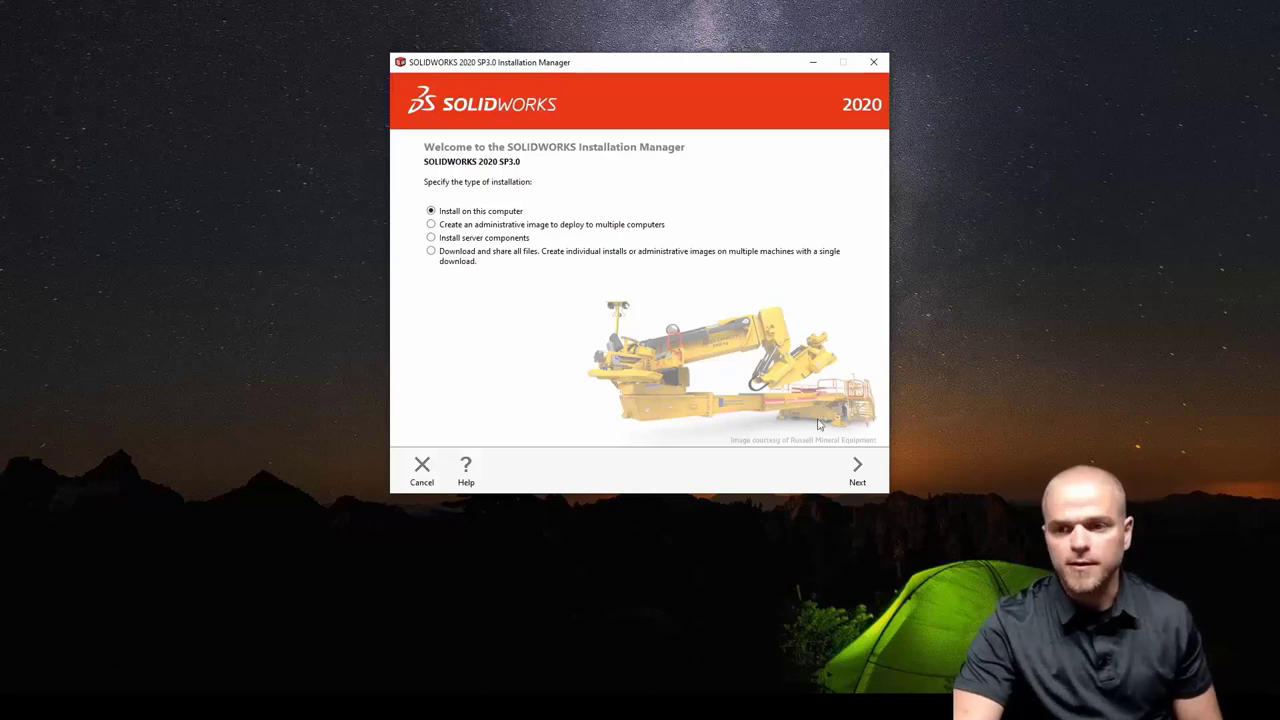
# Advance past the welcome and Serial Number pages to the SP3 installation summary.
pyautogui.click(856, 468)
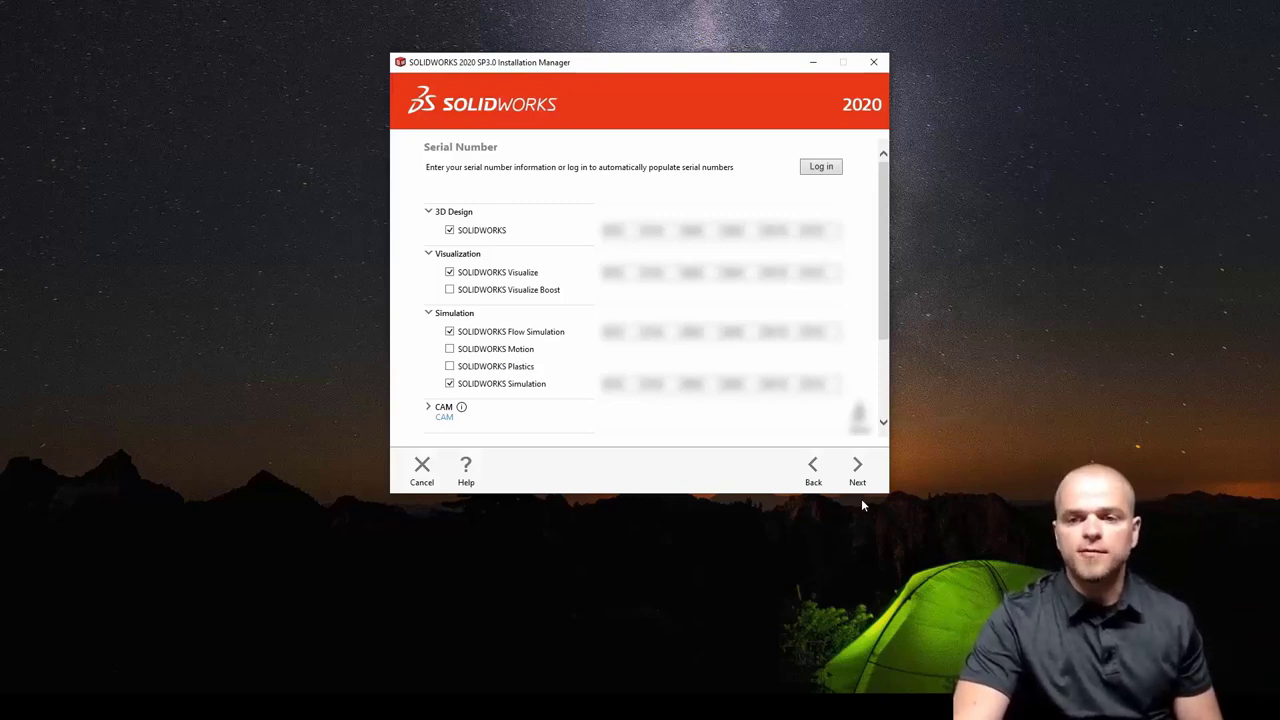
pyautogui.click(855, 472)
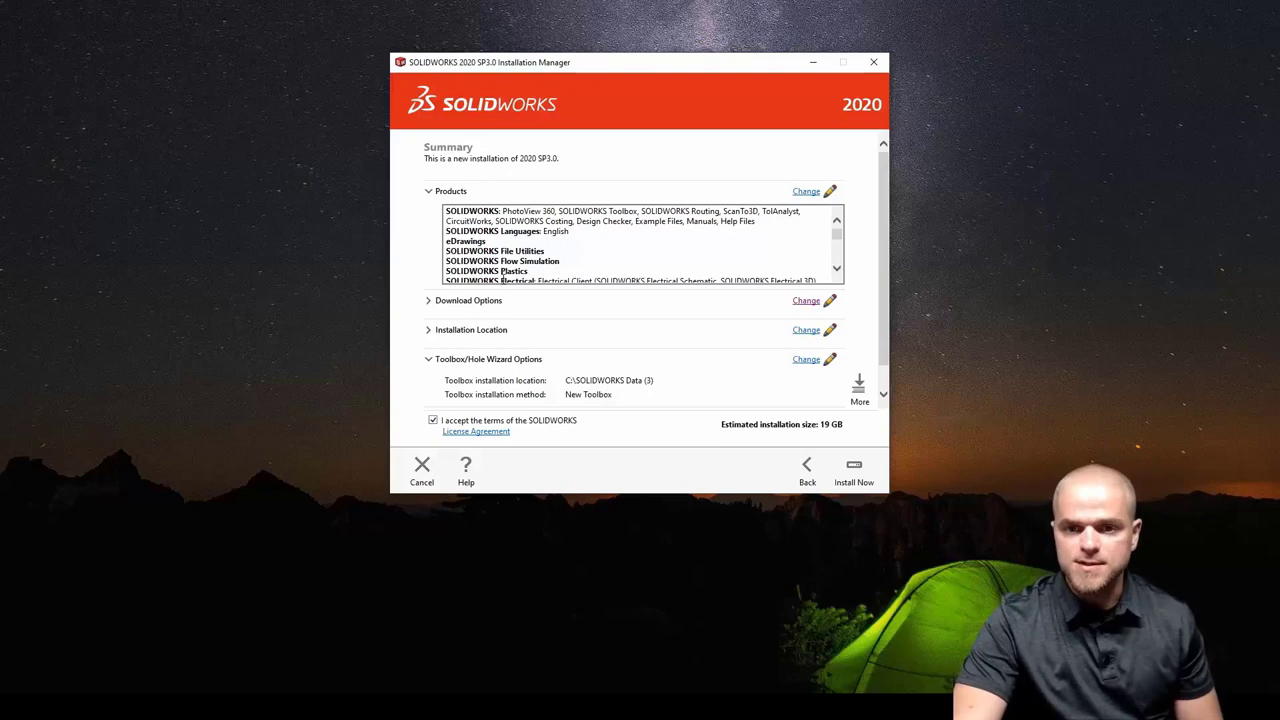
pyautogui.click(807, 193)
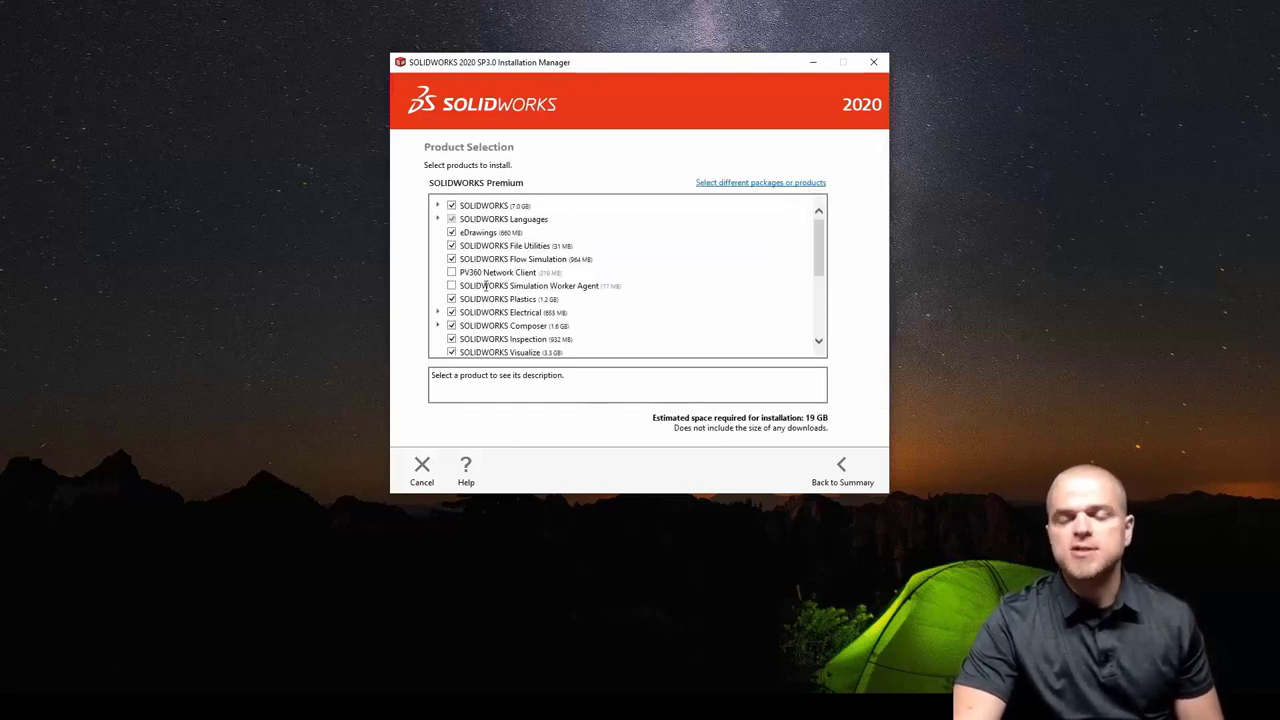
pyautogui.scroll(-3, 490, 286)
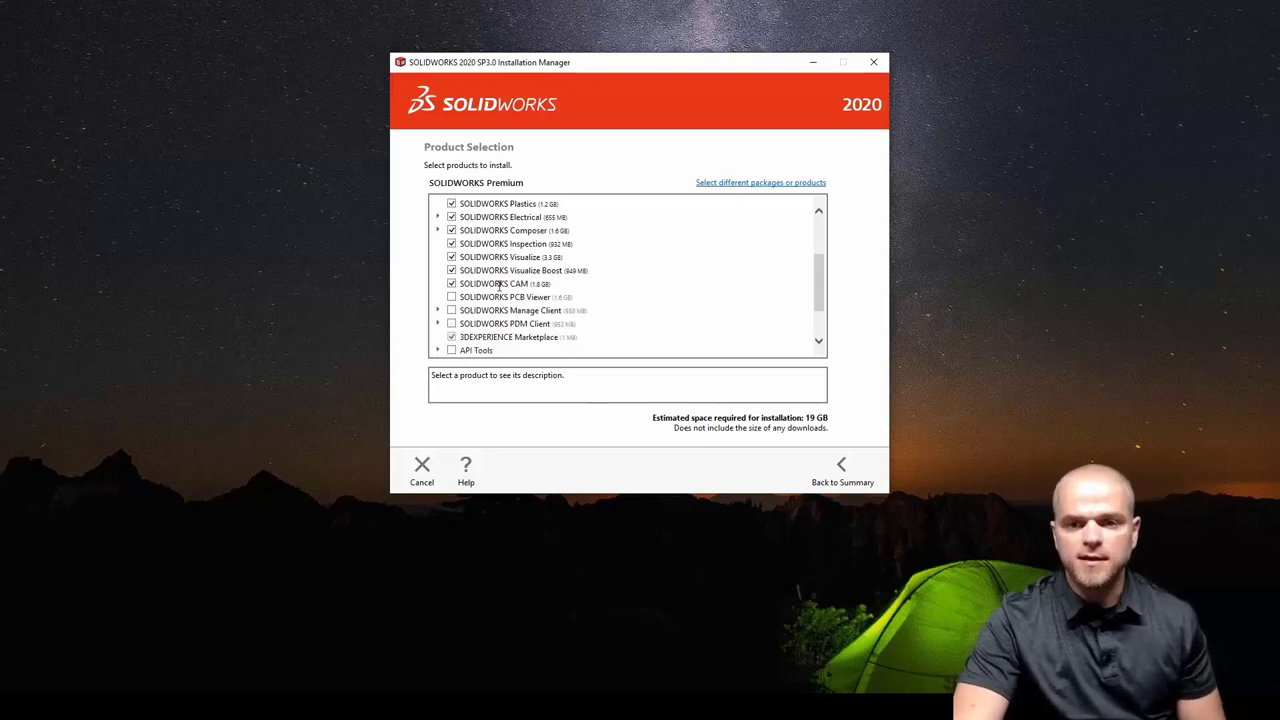
pyautogui.click(825, 471)
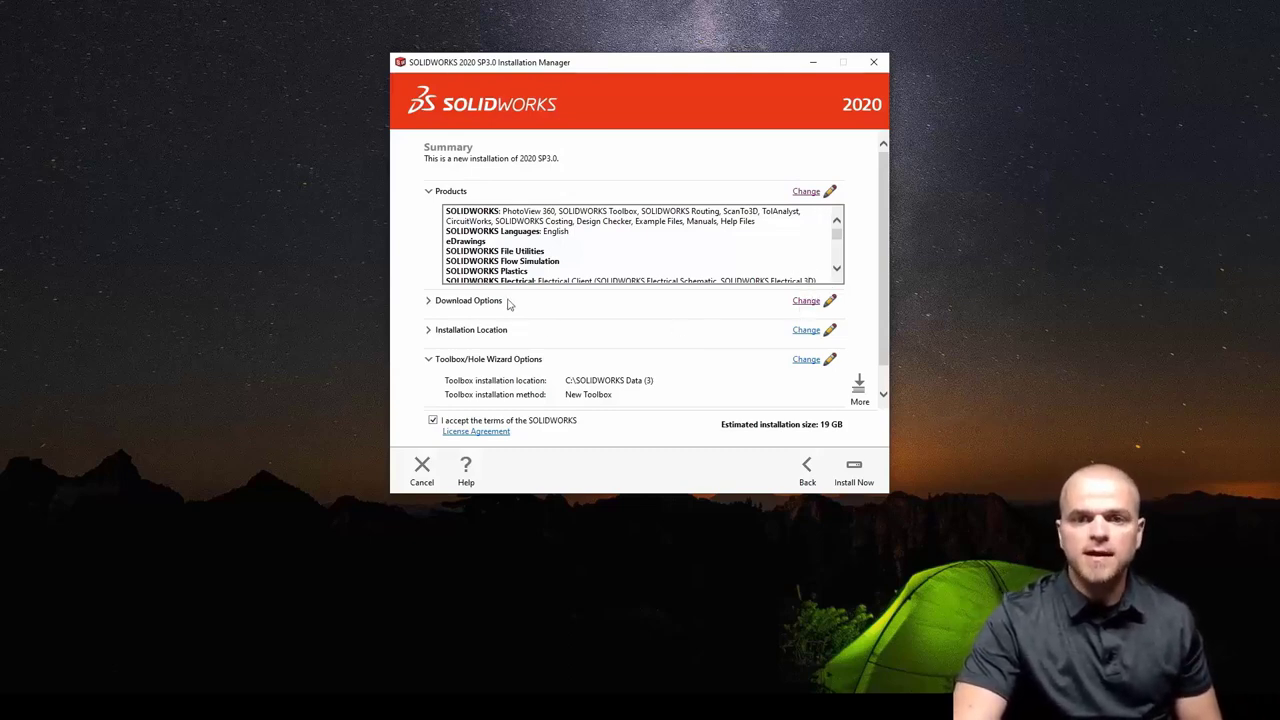
# In Download Options, disable the background downloader for future service packs, installing only from the SP03 folder.
pyautogui.click(810, 301)
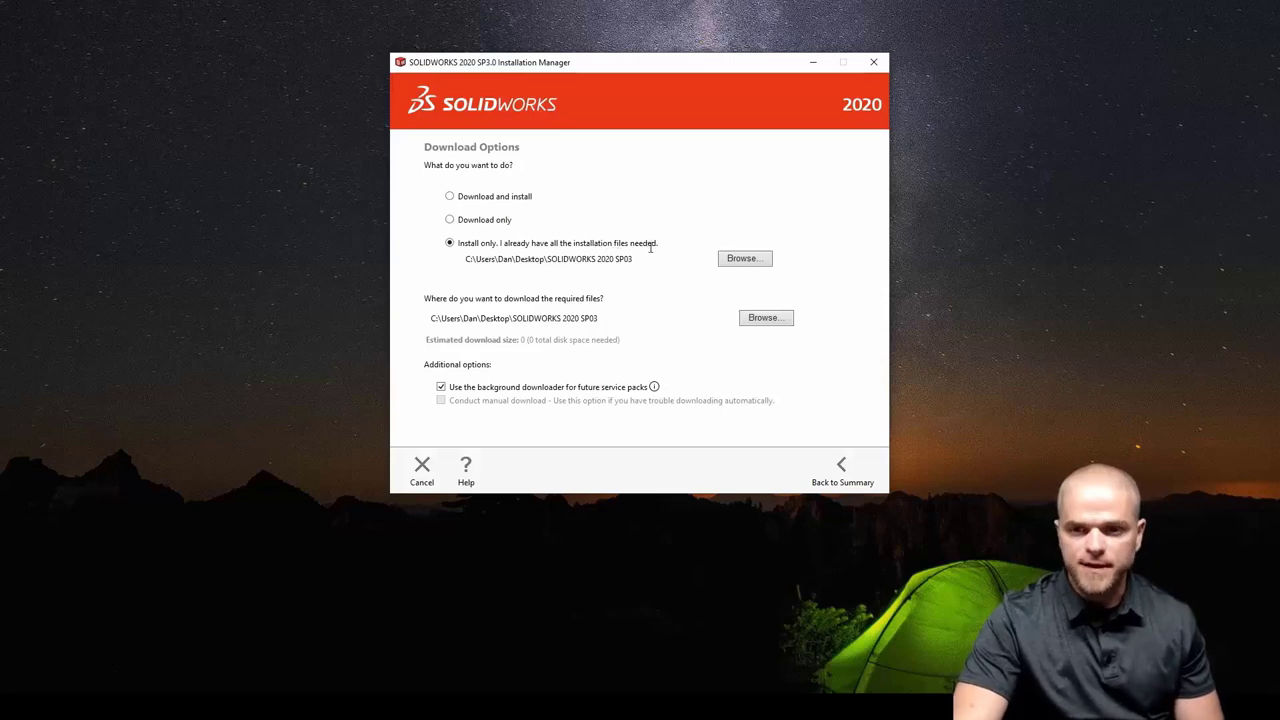
pyautogui.moveTo(638, 266); pyautogui.dragTo(466, 268)
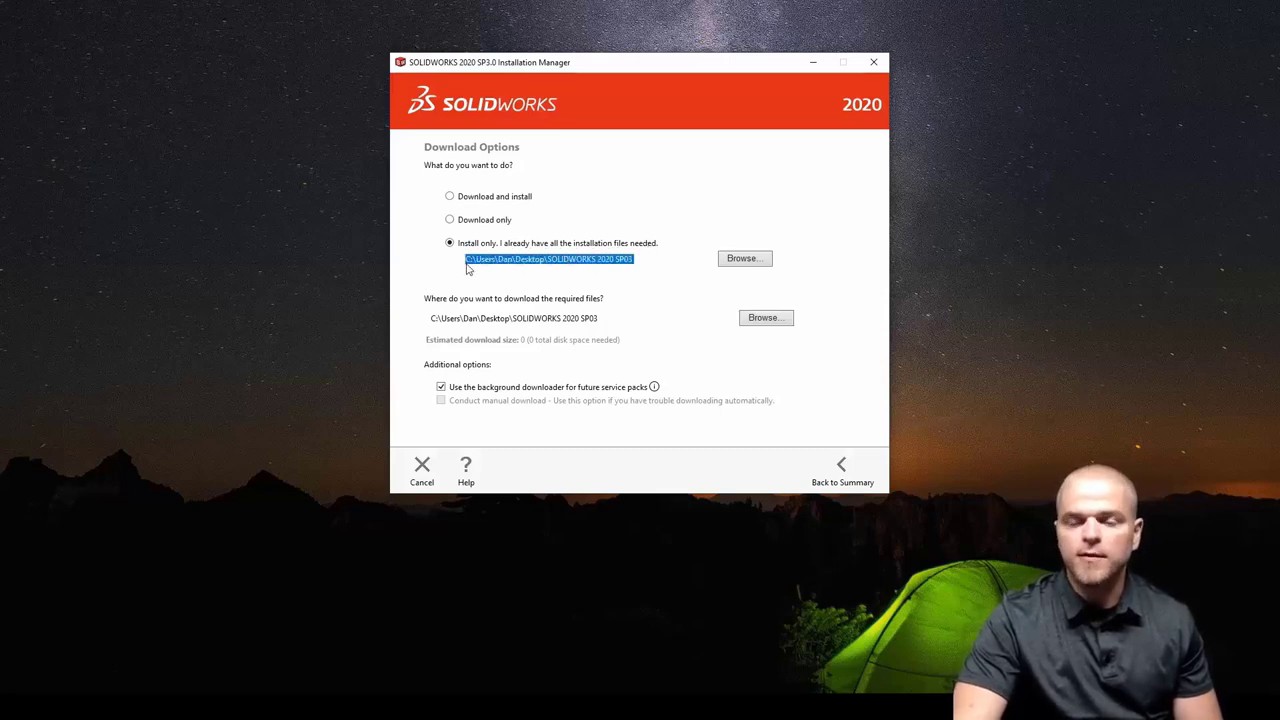
pyautogui.click(570, 290)
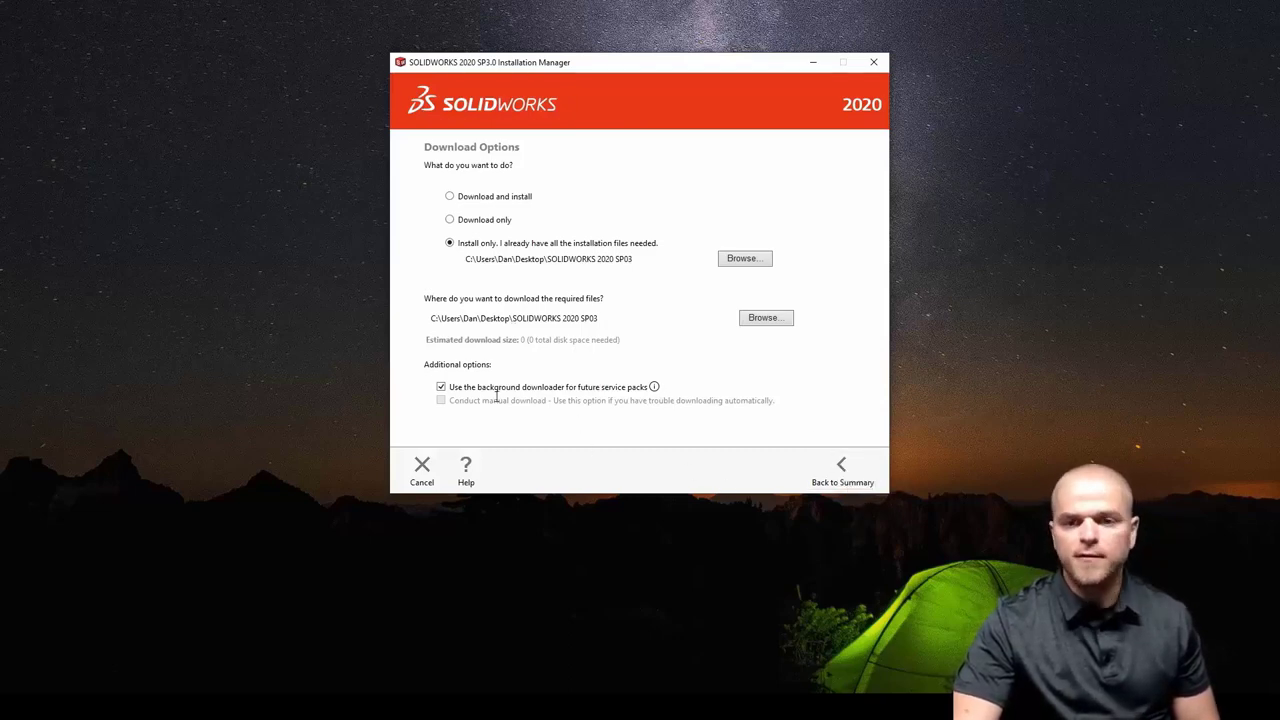
pyautogui.click(442, 388)
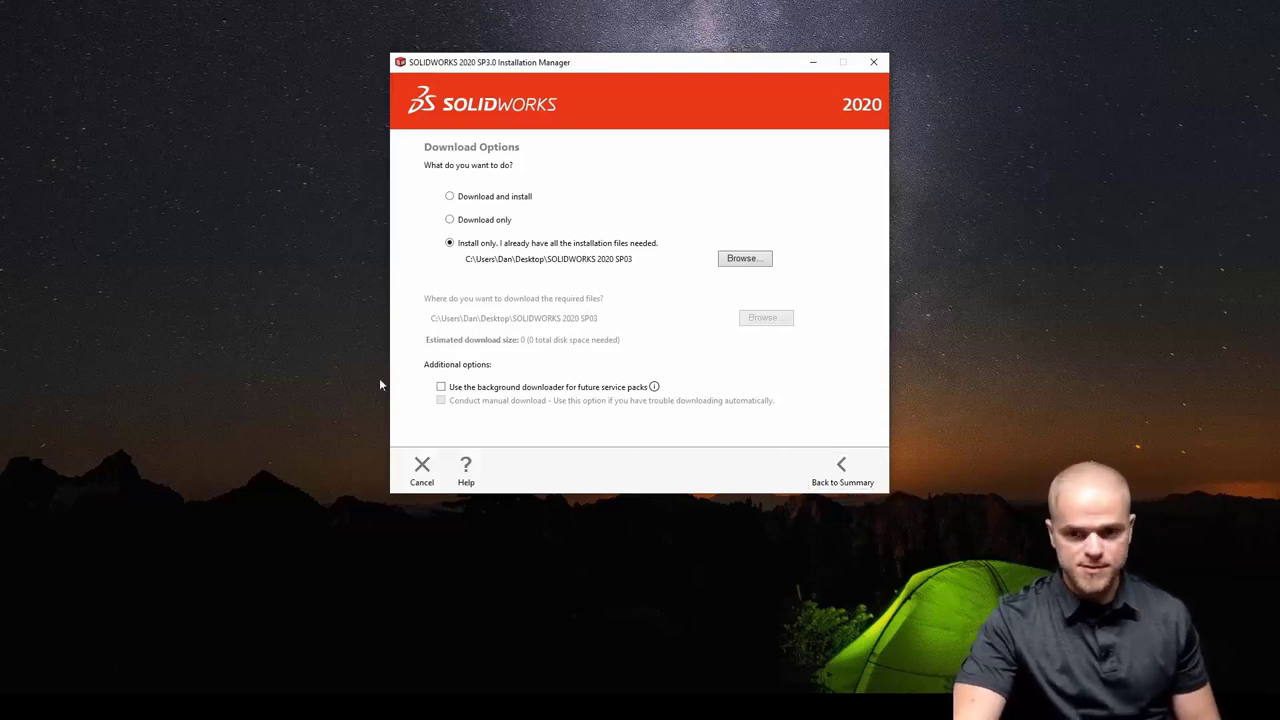
# Change the installation folder path to C:\Program Files\SOLIDWORKS 2020.
pyautogui.click(846, 478)
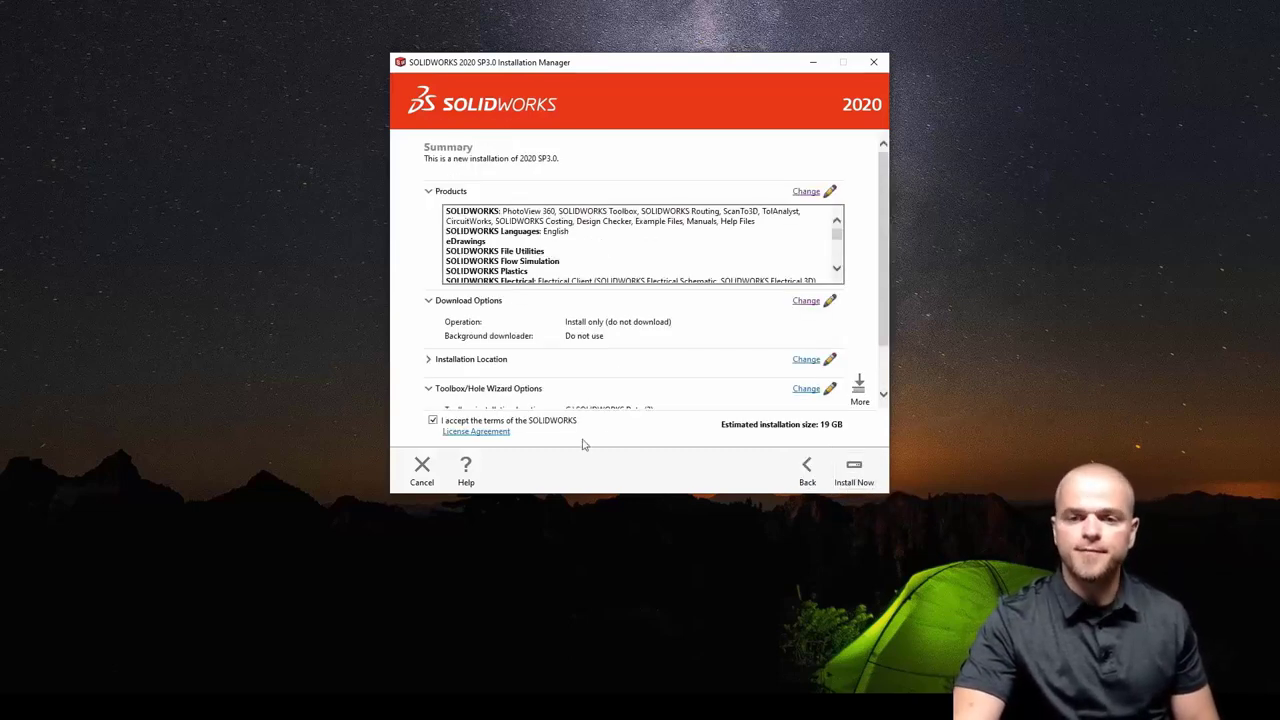
pyautogui.scroll(-1, 880, 198)
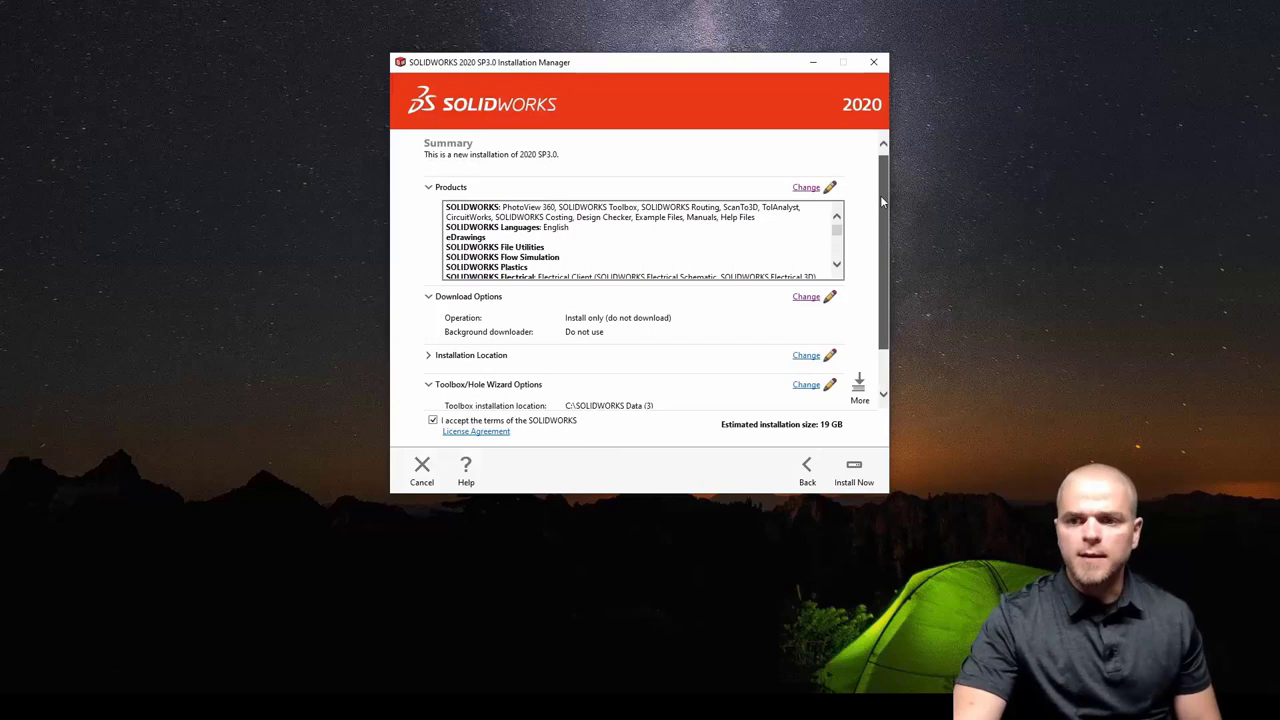
pyautogui.moveTo(881, 202); pyautogui.dragTo(885, 234)
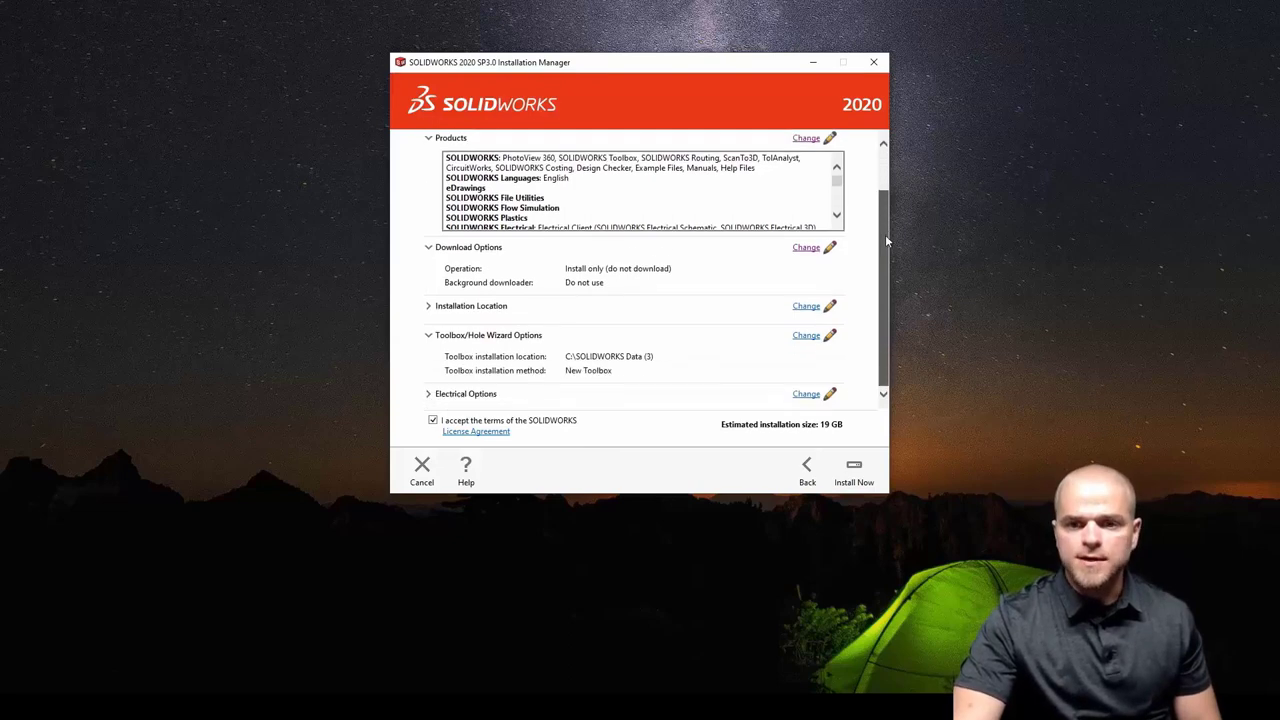
pyautogui.click(806, 308)
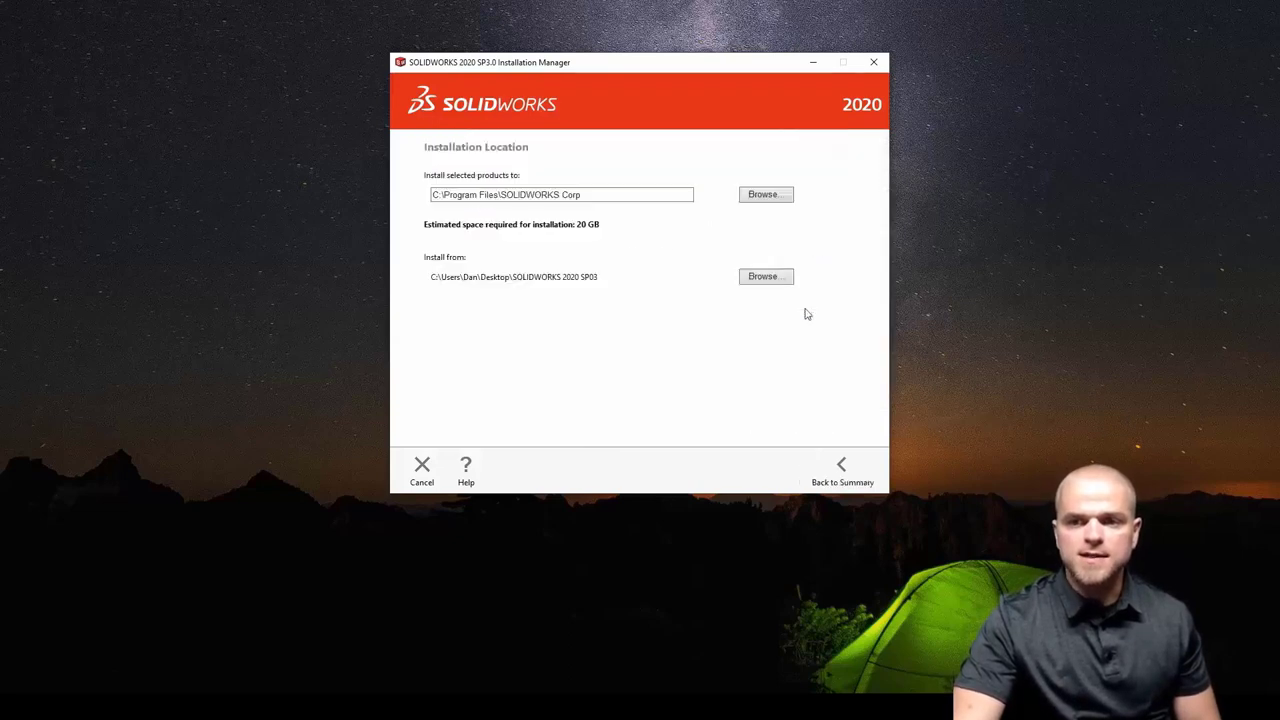
pyautogui.click(592, 197)
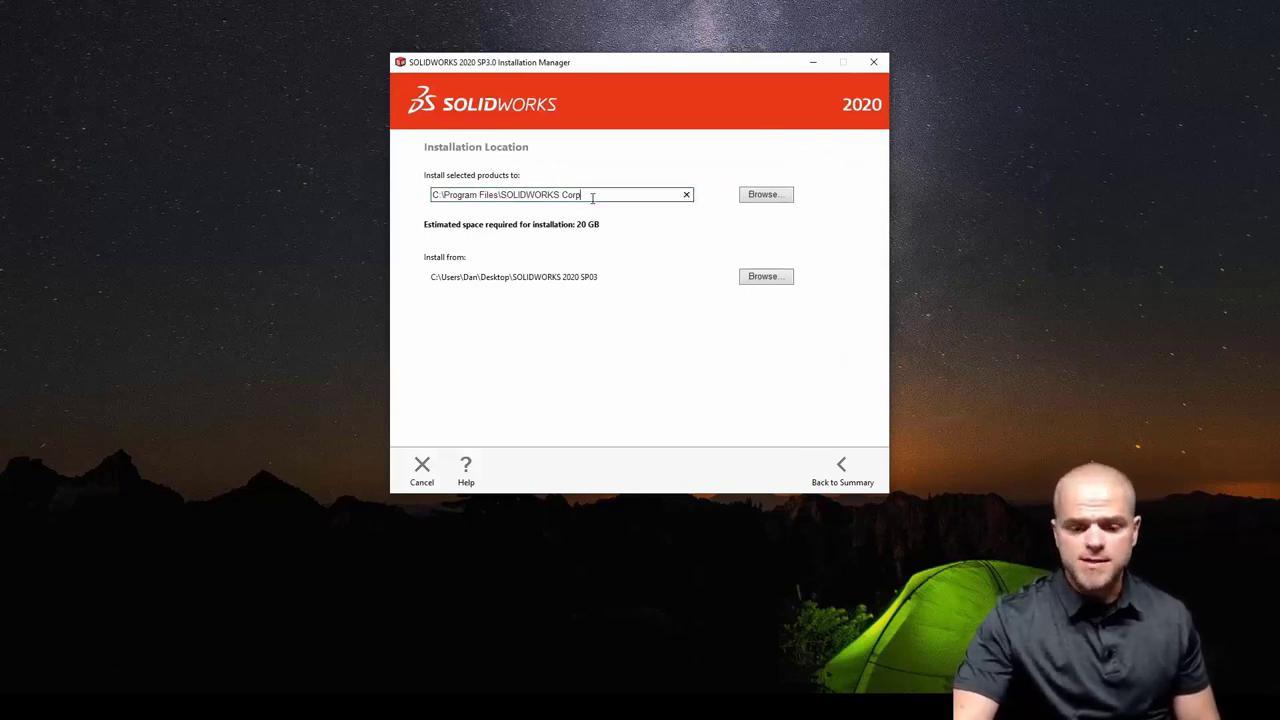
pyautogui.press('BackSpace')
pyautogui.press('BackSpace')
pyautogui.press('BackSpace')
pyautogui.press('BackSpace')
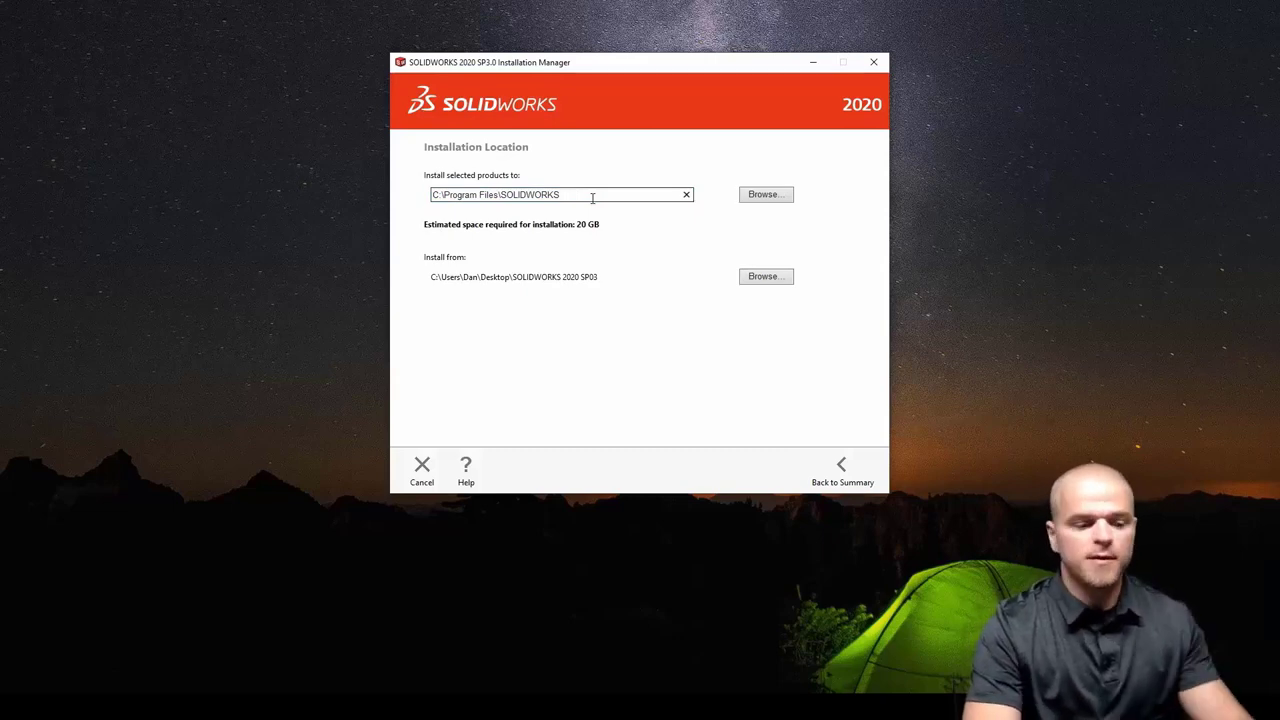
pyautogui.write('2020')
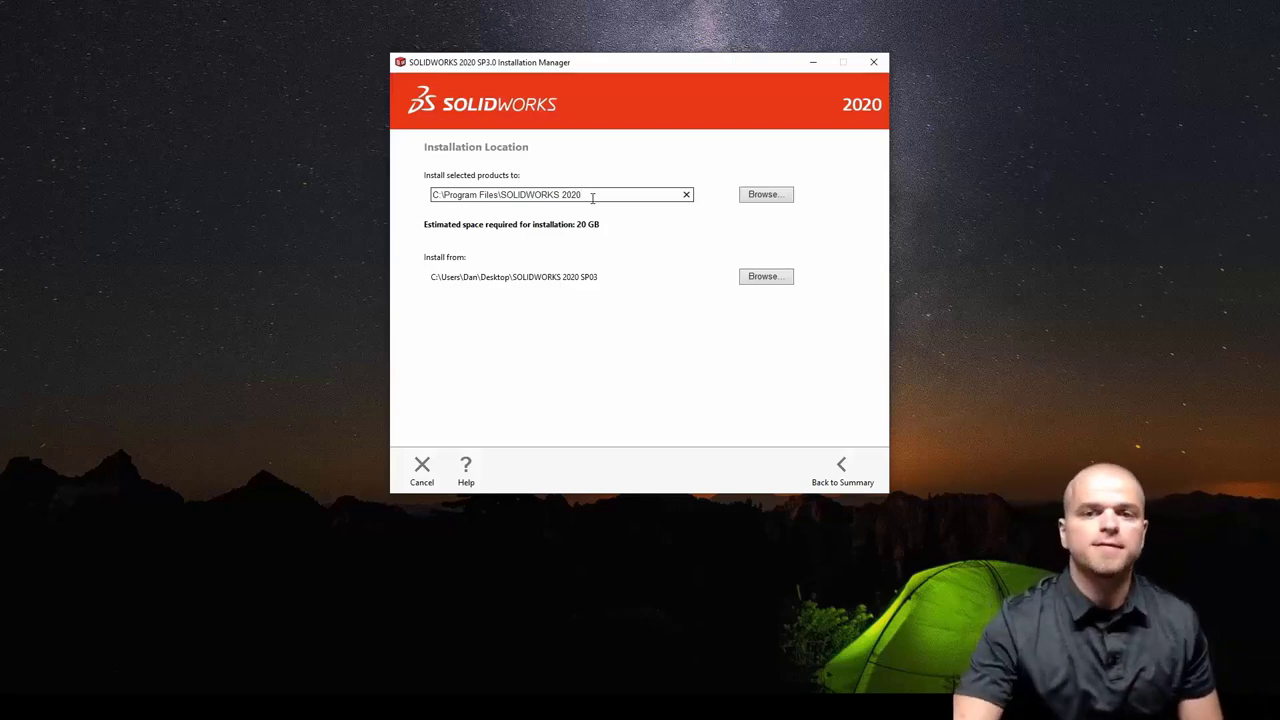
# Set the Toolbox/Hole Wizard folder to C:\SOLIDWORKS Data 2020sp3 and go back to the summary.
pyautogui.click(830, 472)
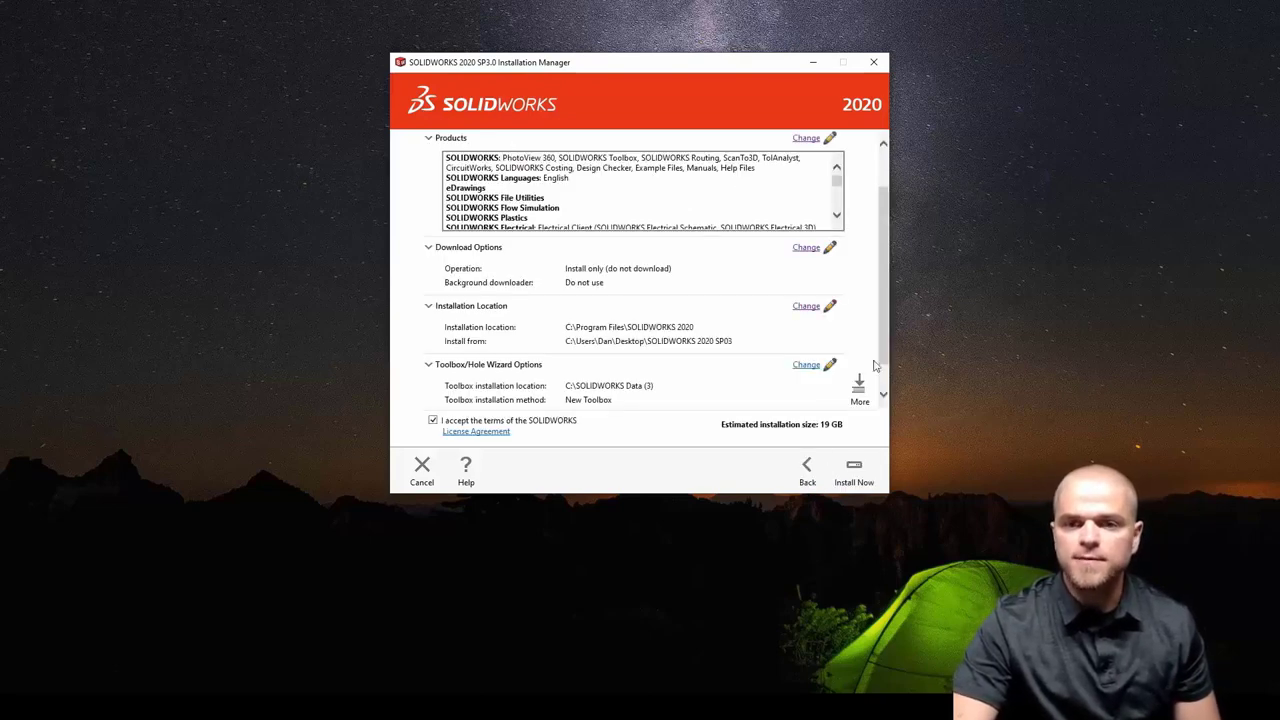
pyautogui.moveTo(885, 272); pyautogui.dragTo(882, 302)
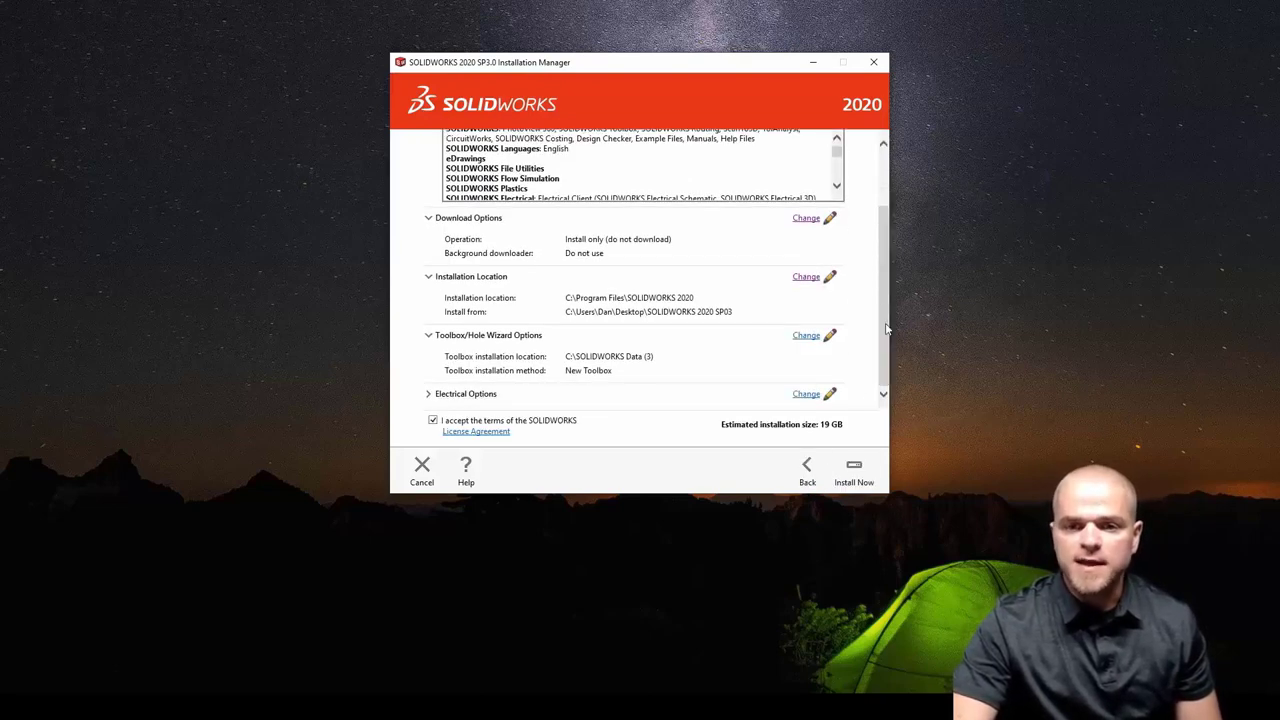
pyautogui.click(808, 337)
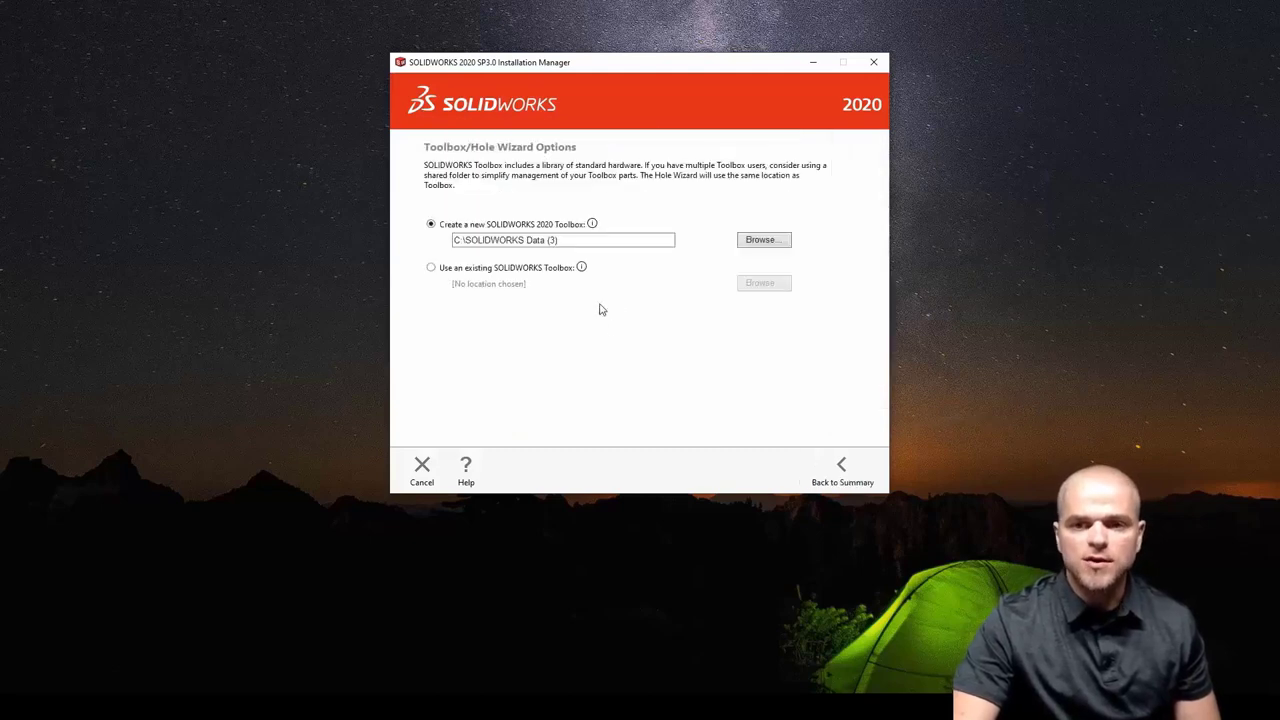
pyautogui.click(594, 240)
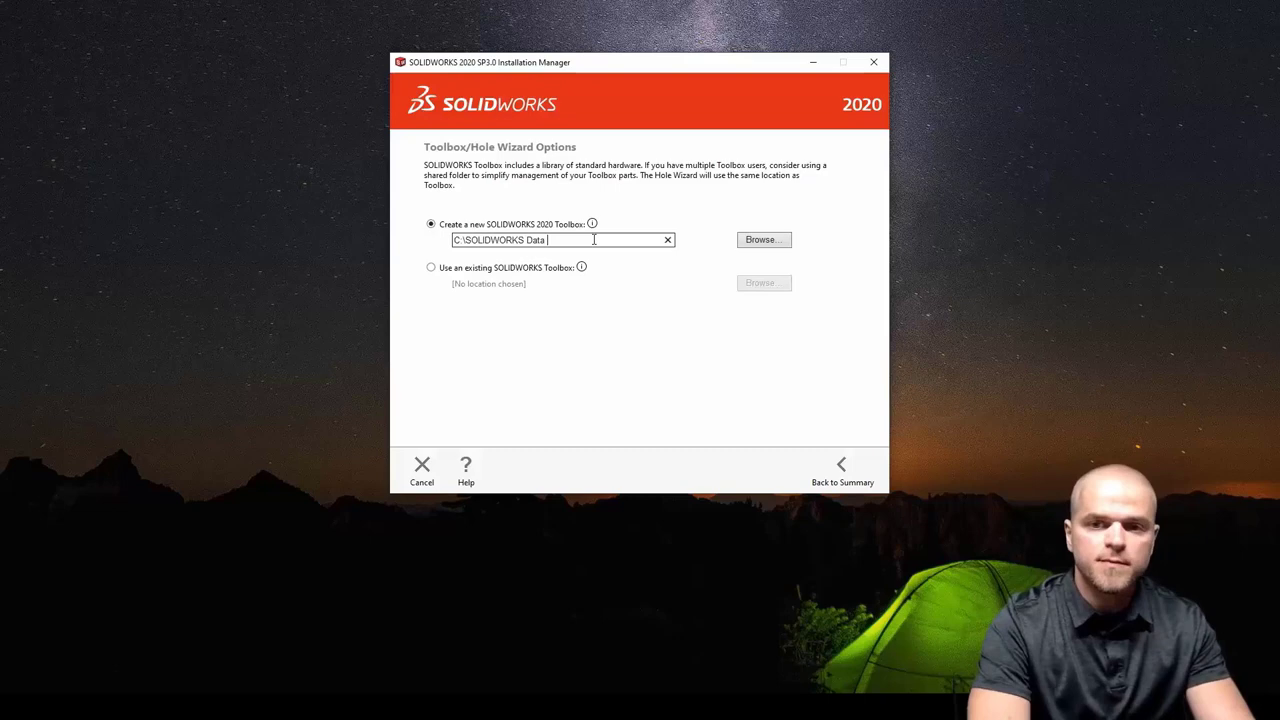
pyautogui.write('2020sp3')
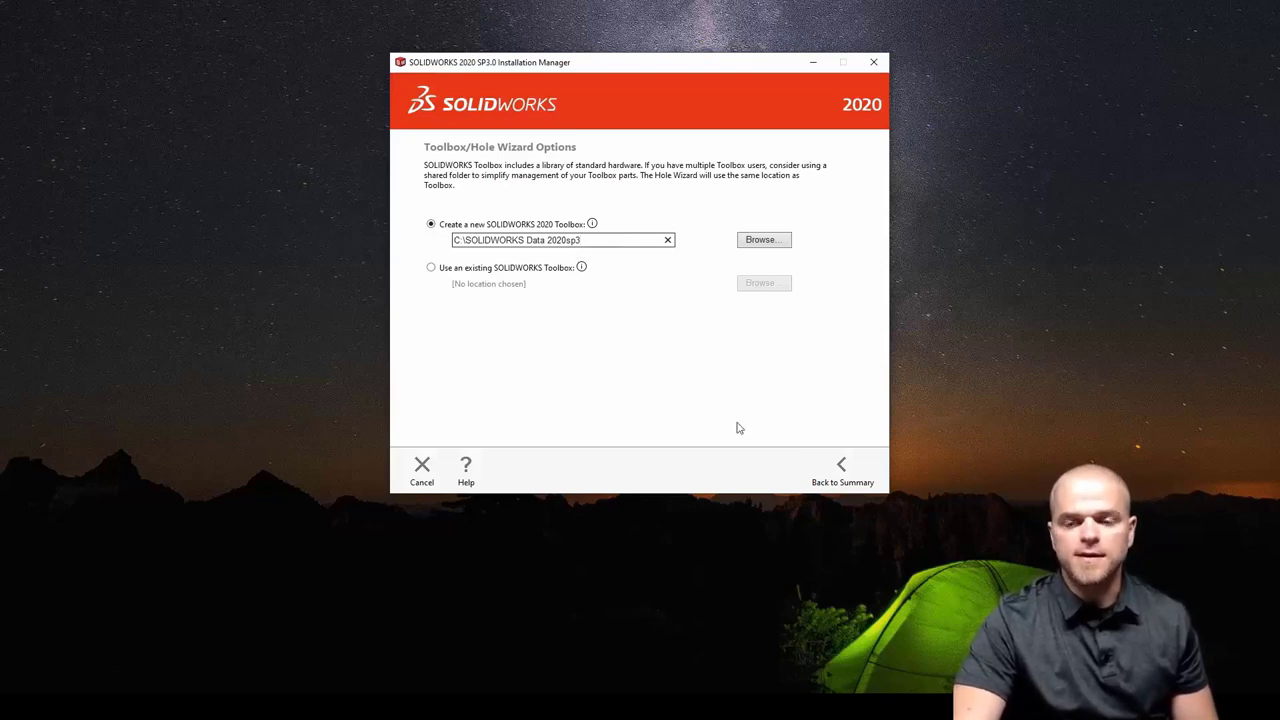
pyautogui.click(842, 468)
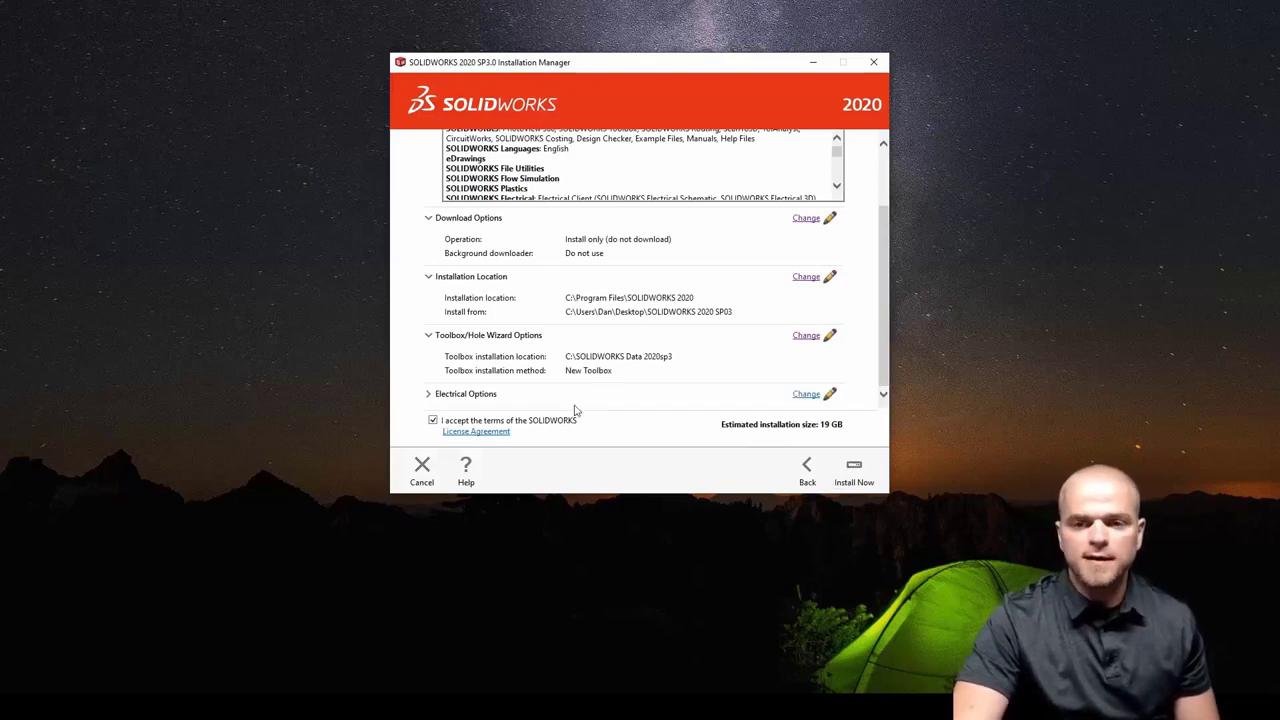
# Uncheck SOLIDWORKS Electrical in the Products list and go back to the summary.
pyautogui.scroll(1, 575, 408)
pyautogui.scroll(-1, 668, 378)
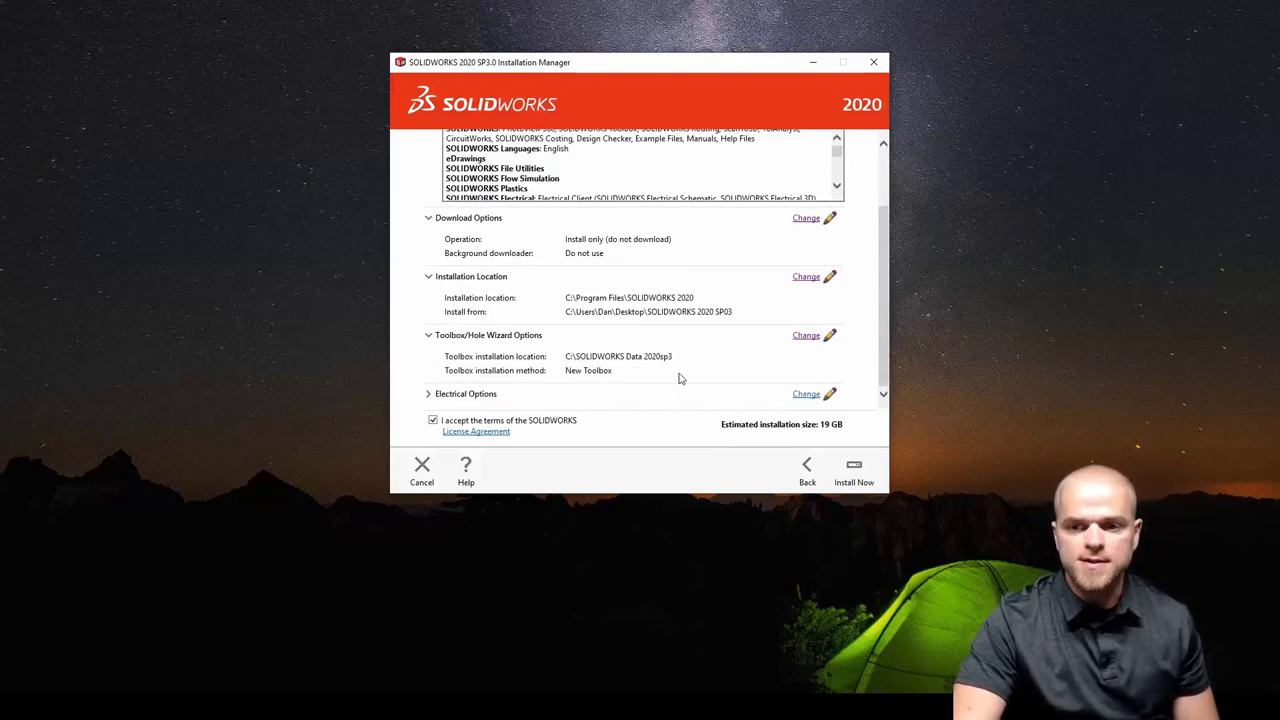
pyautogui.scroll(2, 629, 395)
pyautogui.scroll(1, 629, 395)
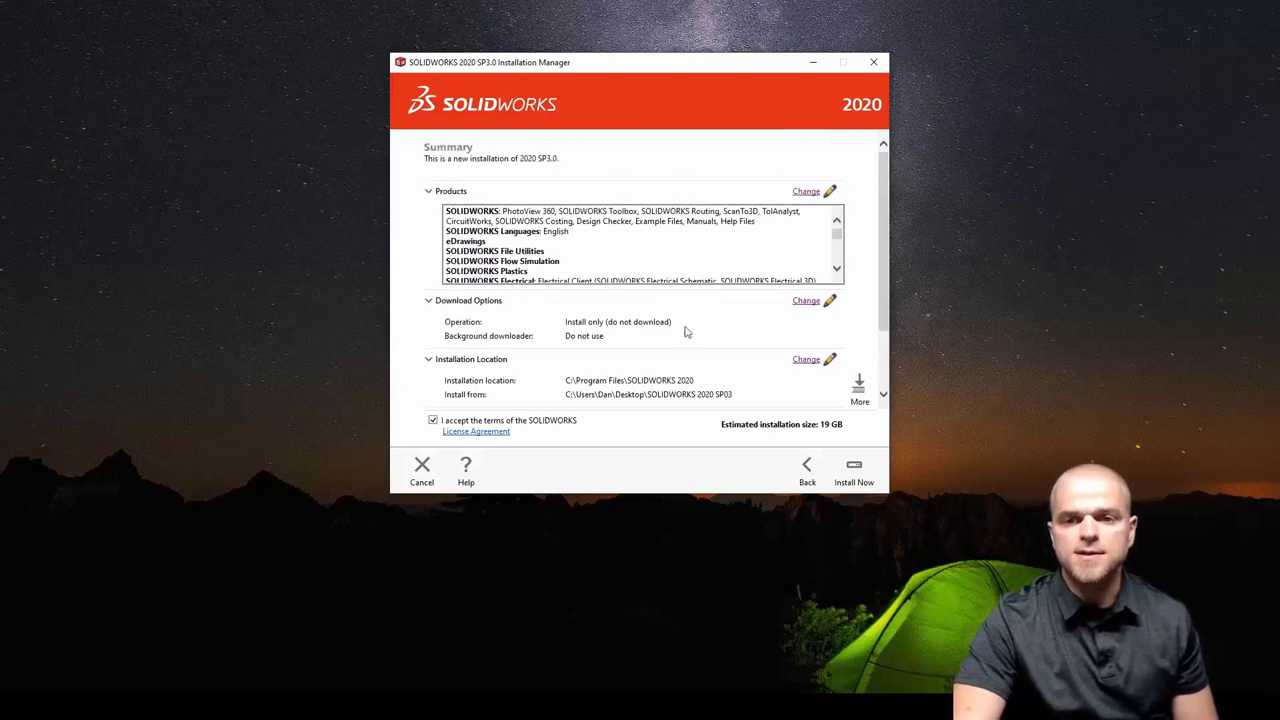
pyautogui.click(801, 193)
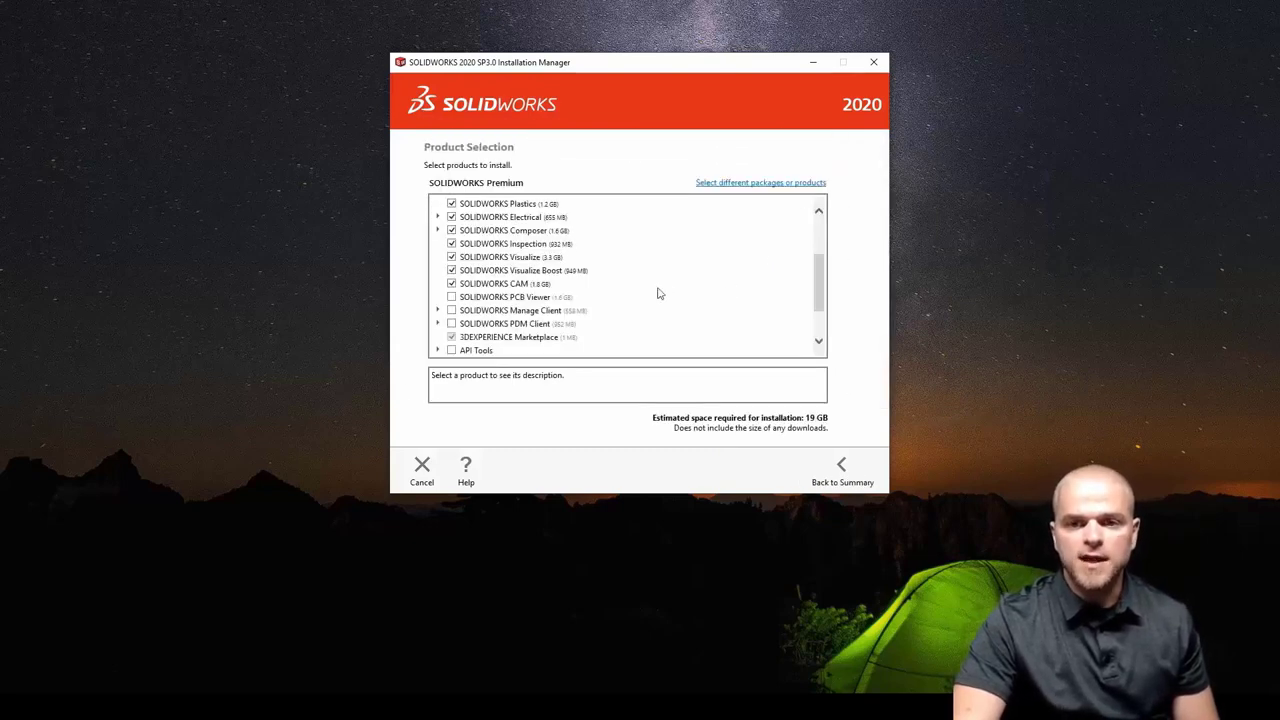
pyautogui.click(451, 217)
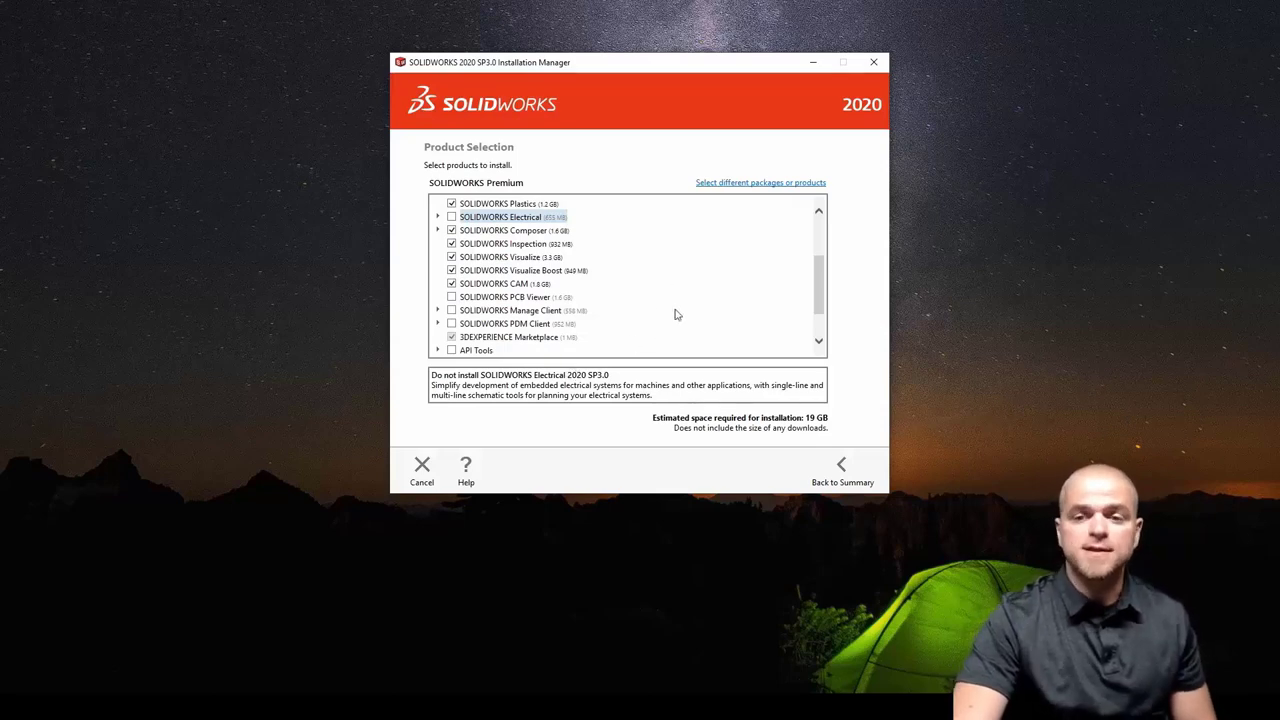
pyautogui.click(842, 470)
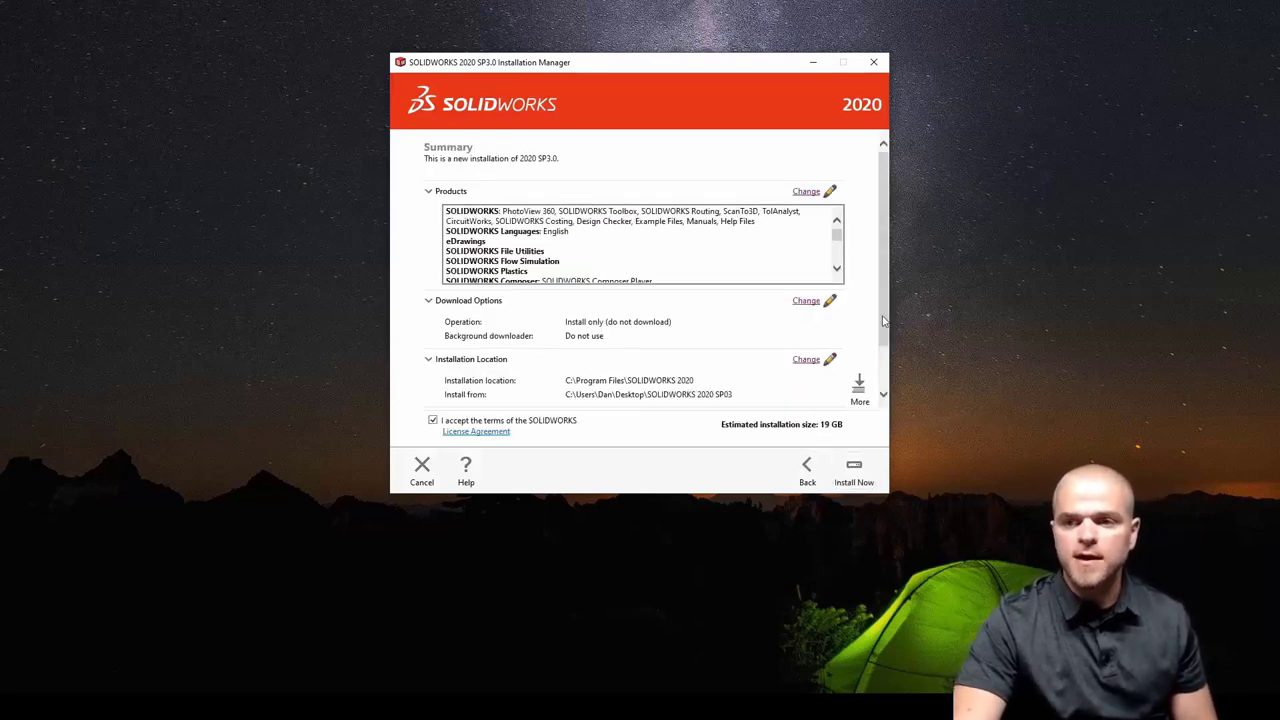
pyautogui.scroll(-2, 600, 370)
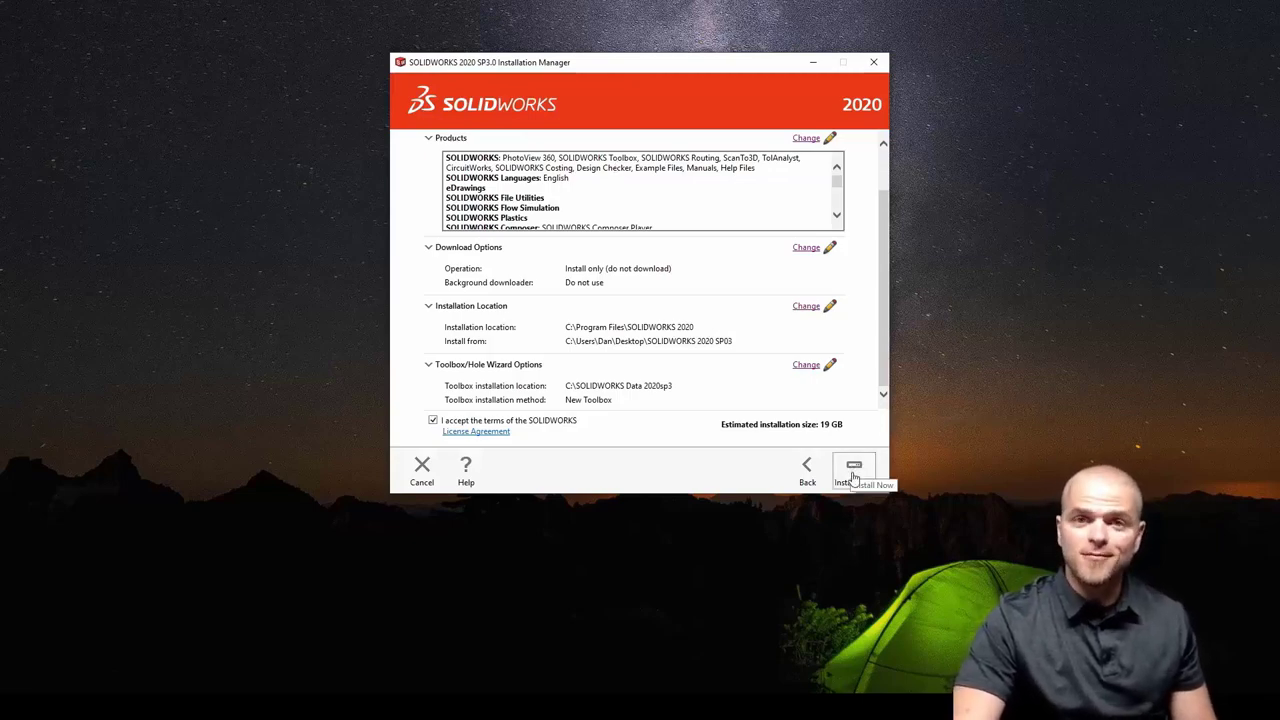
# Install SOLIDWORKS 2020 SP3 and answer 'Yes, I want to join' to the Customer Experience Improvement Program.
pyautogui.click(853, 477)
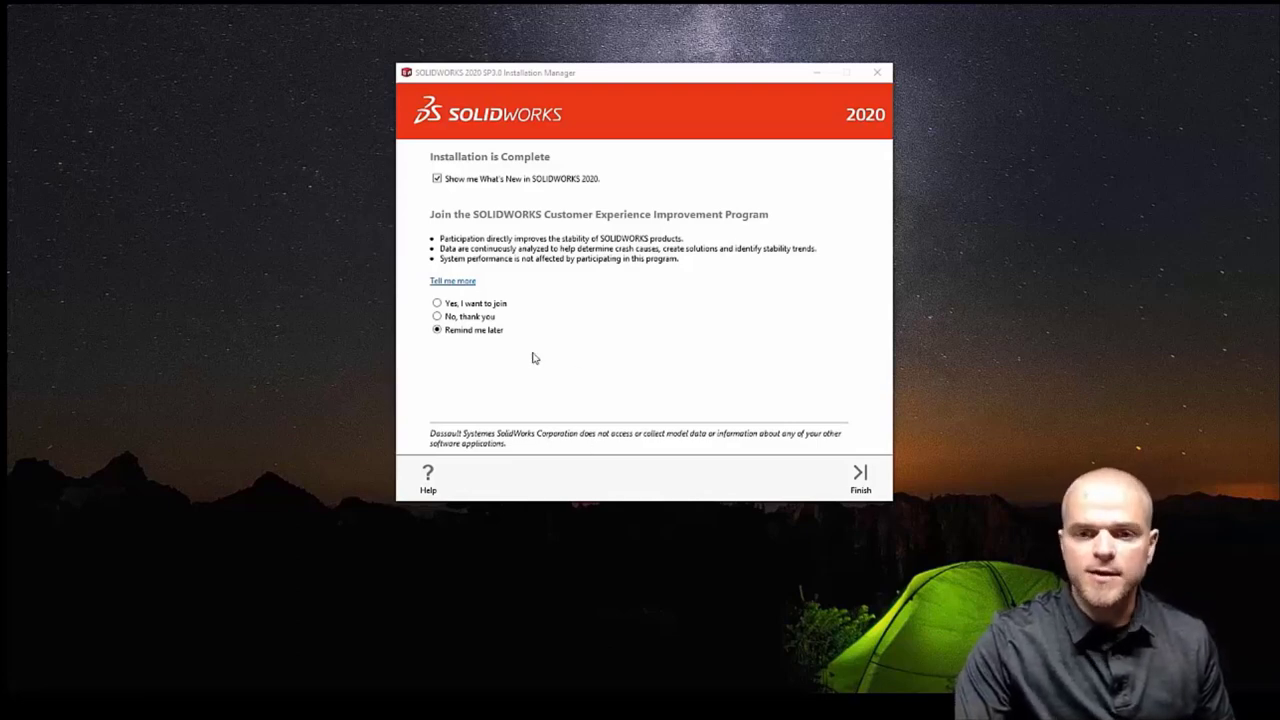
pyautogui.click(437, 304)
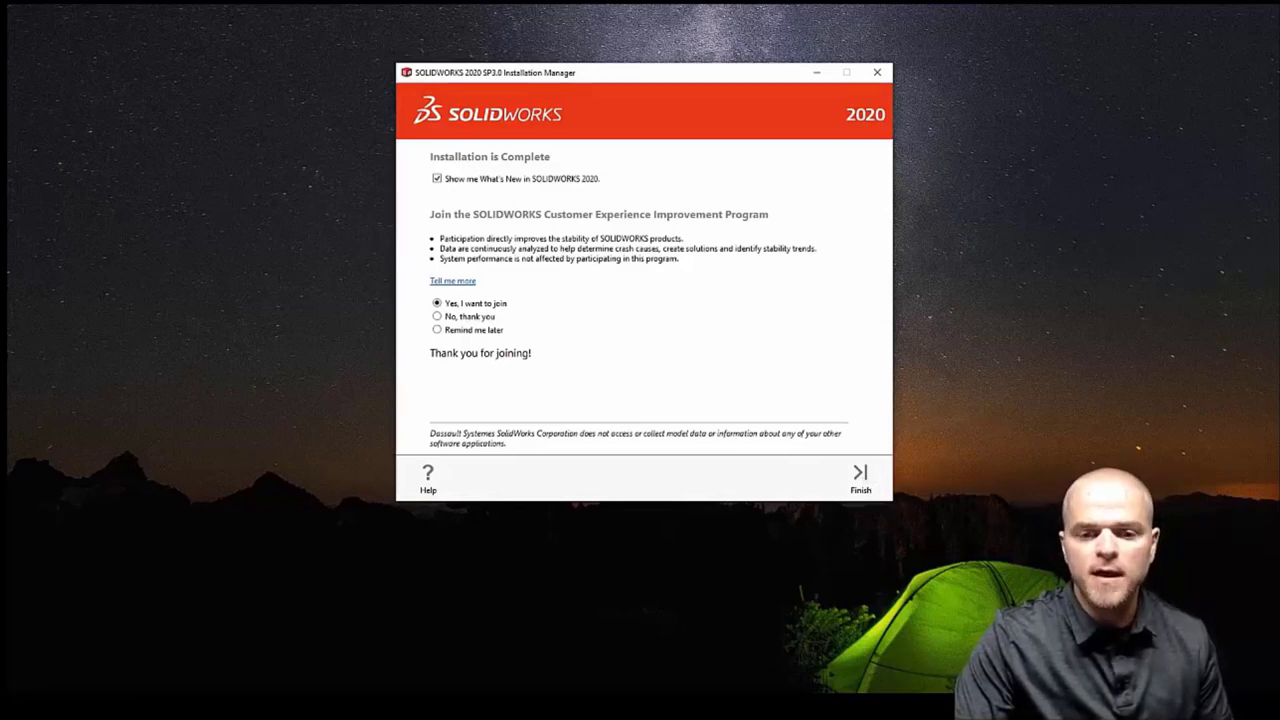
pyautogui.moveTo(348, 716)
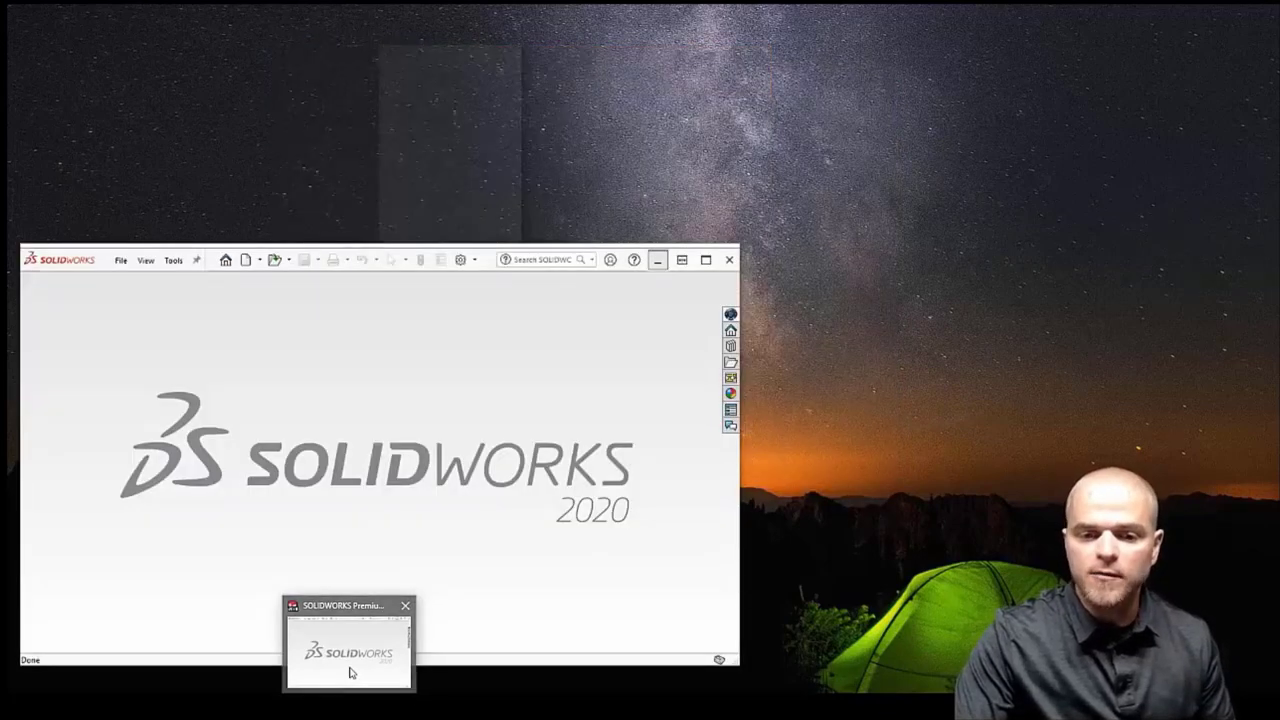
# Bring the SOLIDWORKS Premium 2020 window to the front and move it up and to the right.
pyautogui.click(346, 672)
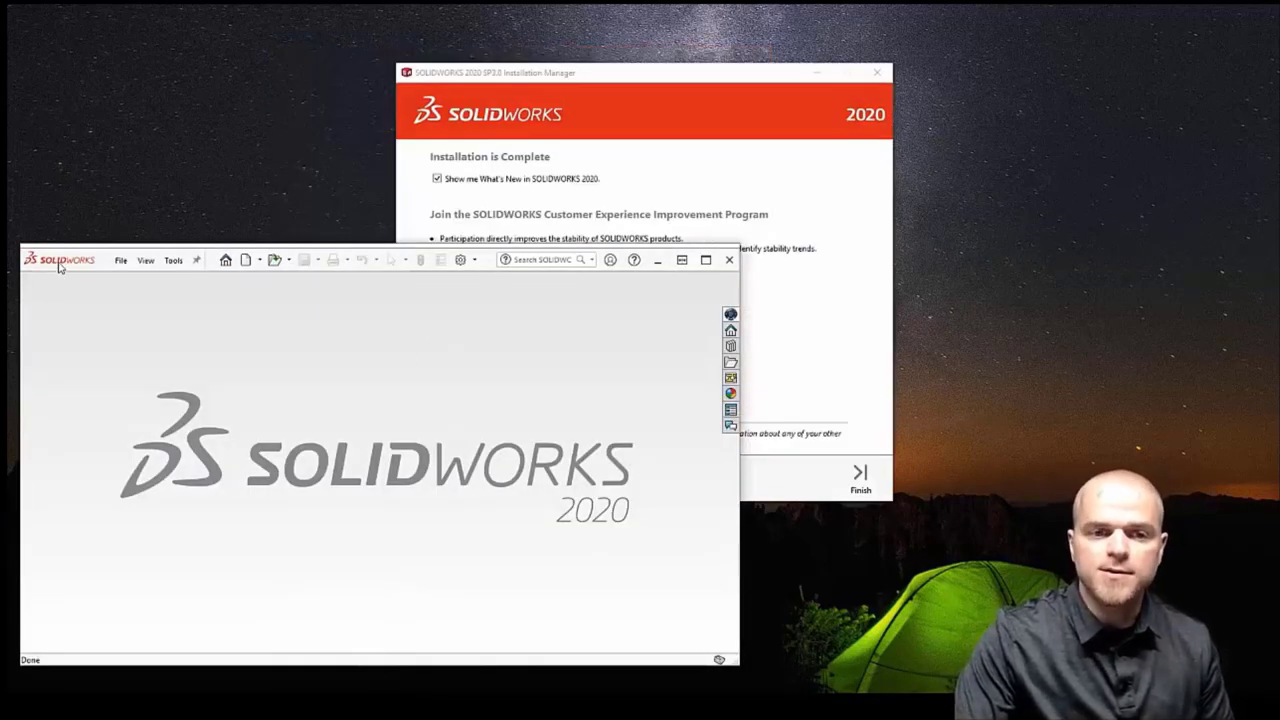
pyautogui.moveTo(58, 266); pyautogui.dragTo(98, 181)
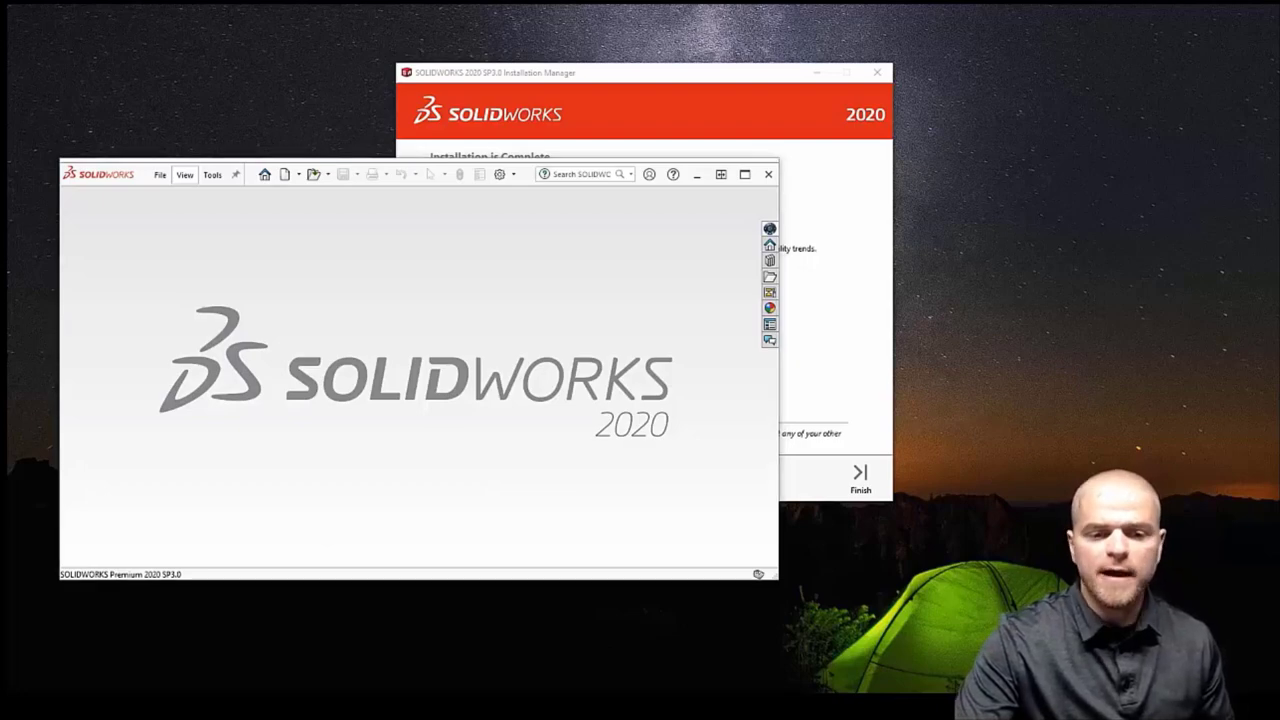
pyautogui.moveTo(100, 668)
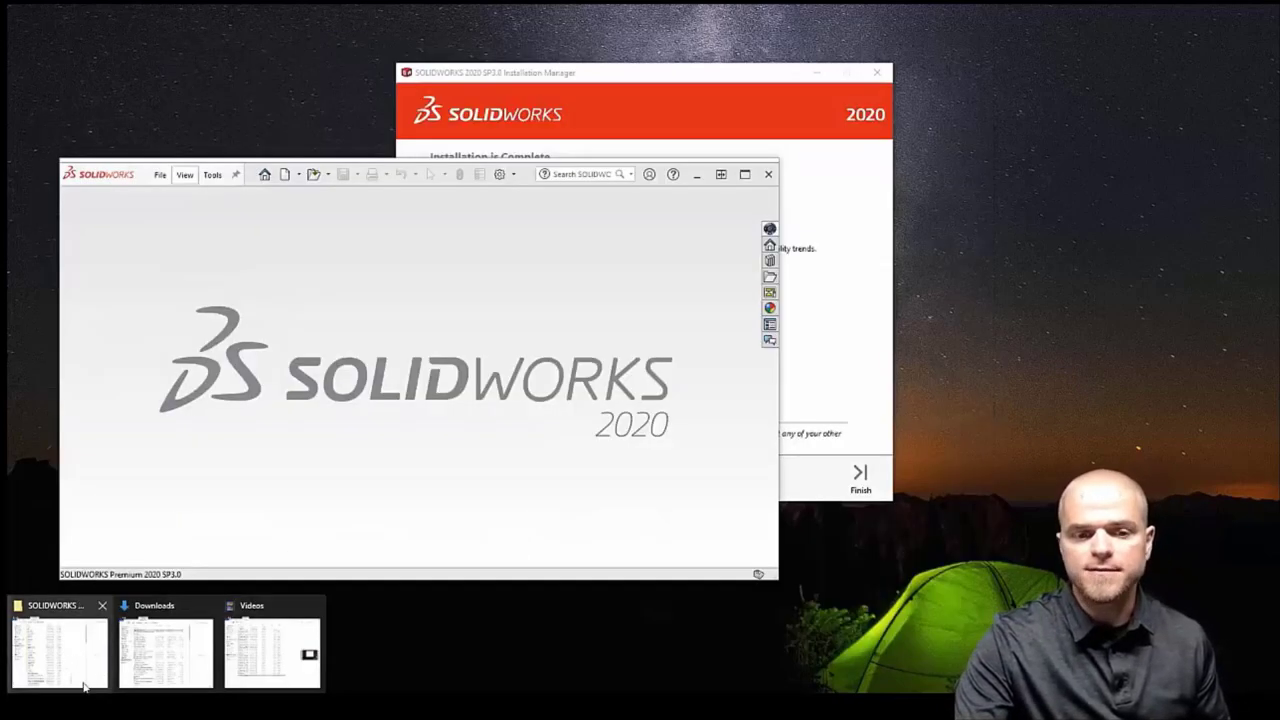
pyautogui.click(63, 650)
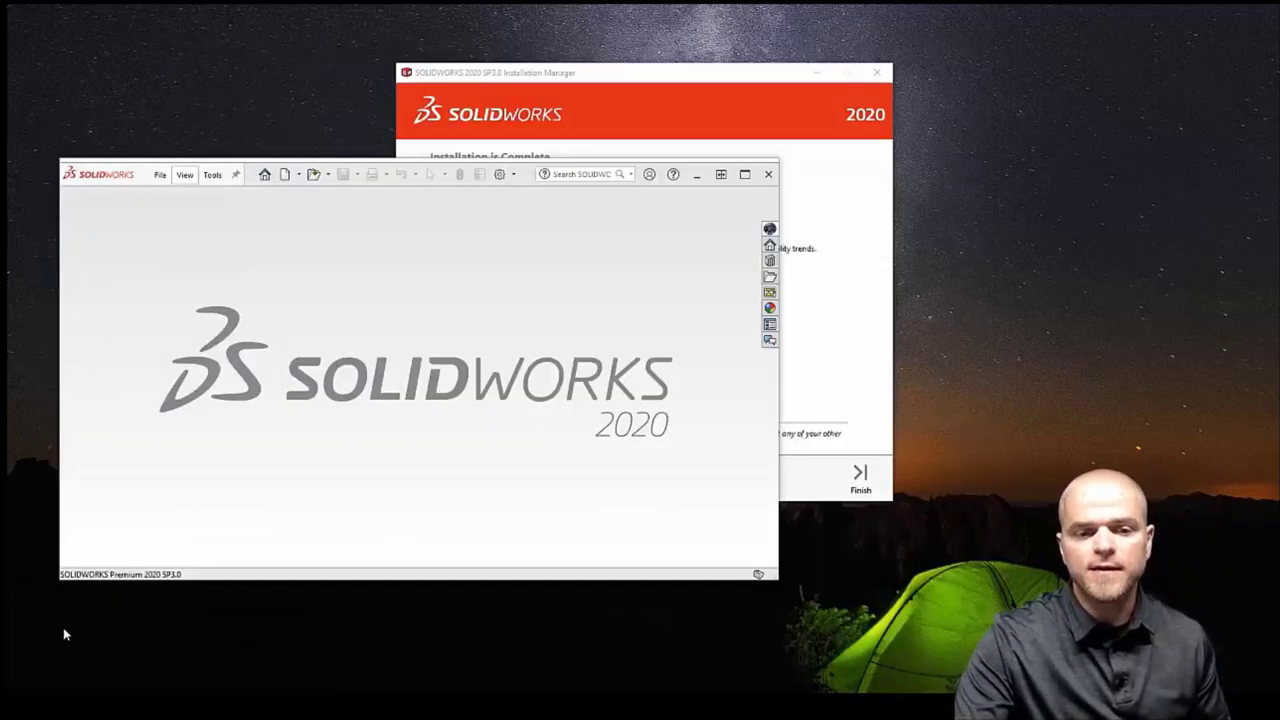
pyautogui.moveTo(552, 45); pyautogui.dragTo(561, 33)
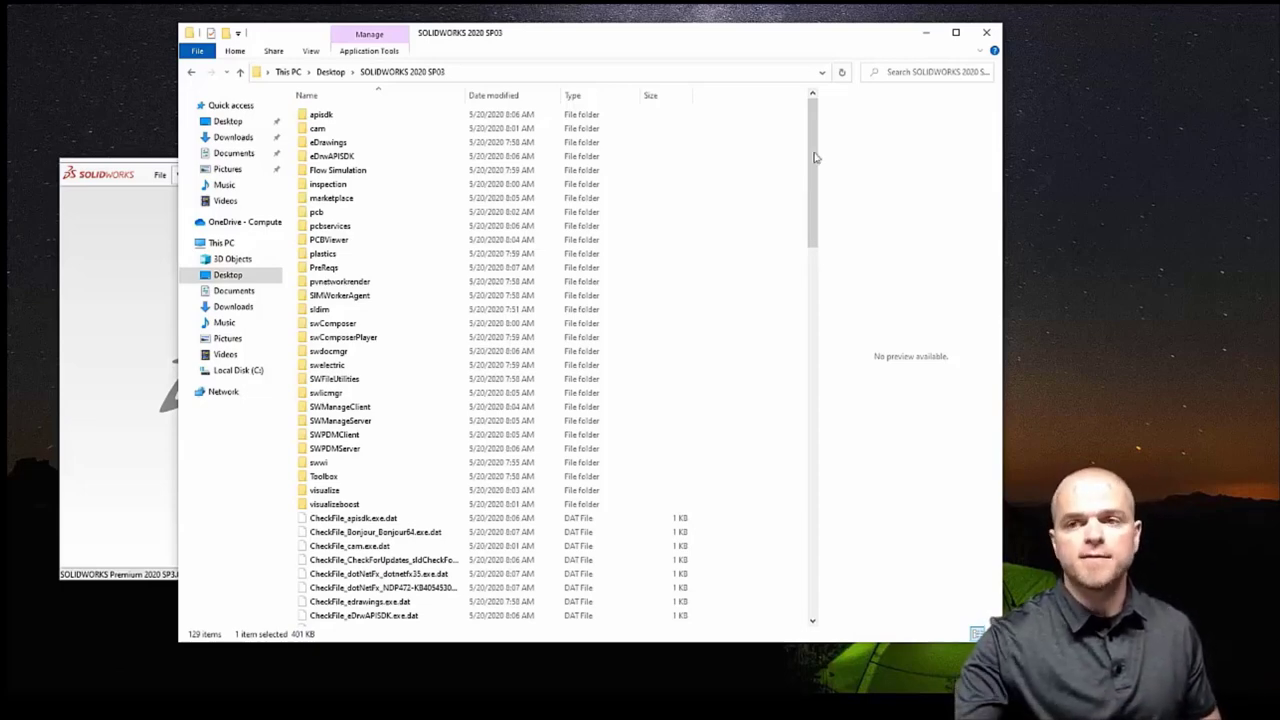
pyautogui.moveTo(882, 39); pyautogui.dragTo(1062, 57)
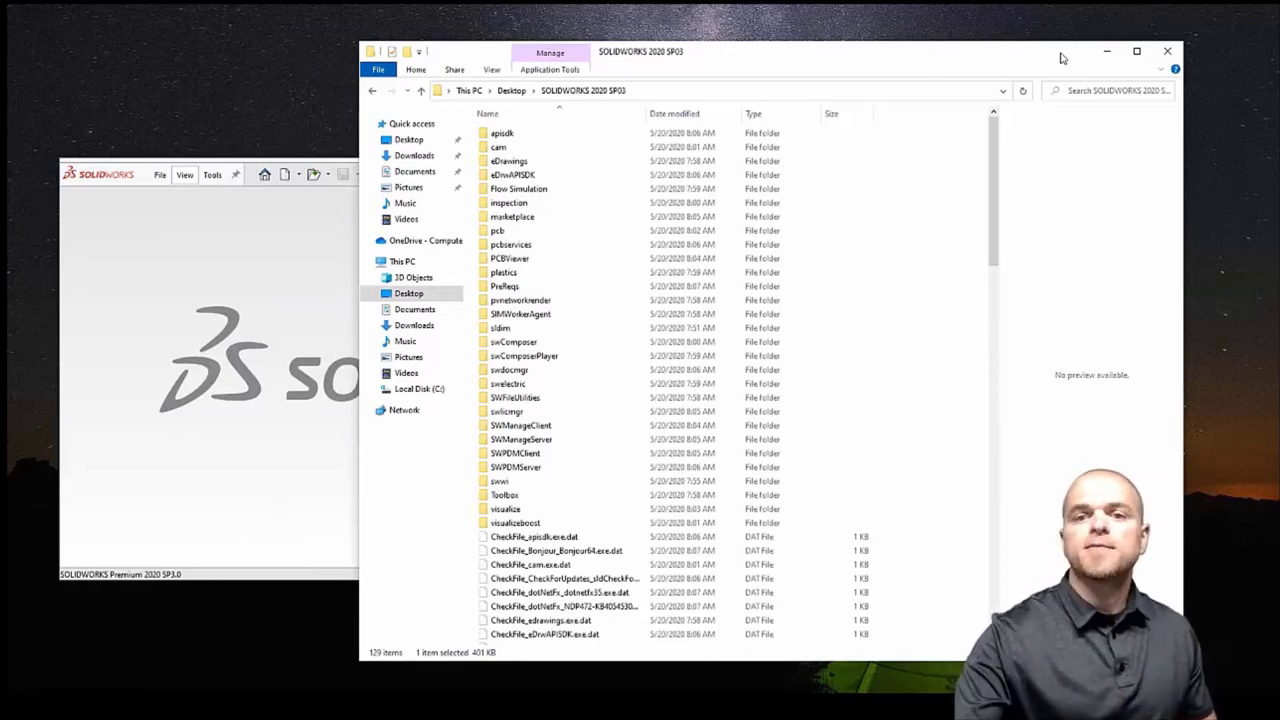
pyautogui.moveTo(991, 200); pyautogui.dragTo(1020, 566)
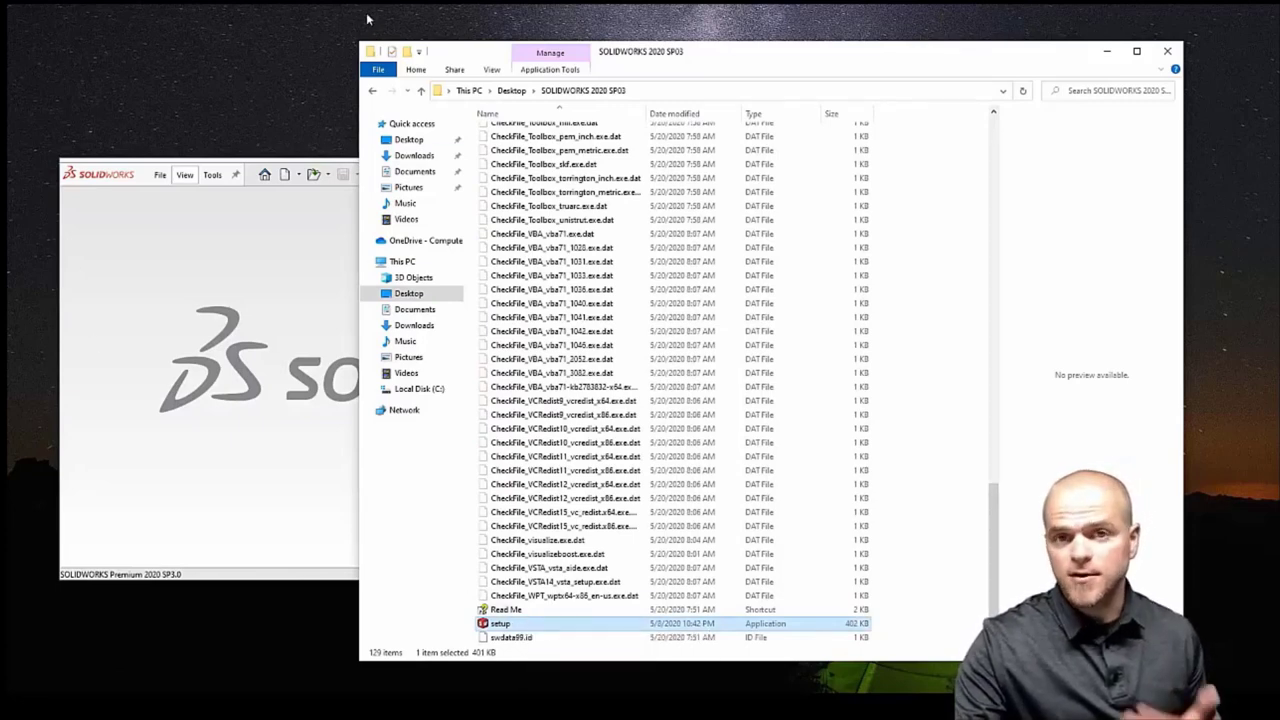
pyautogui.click(1105, 55)
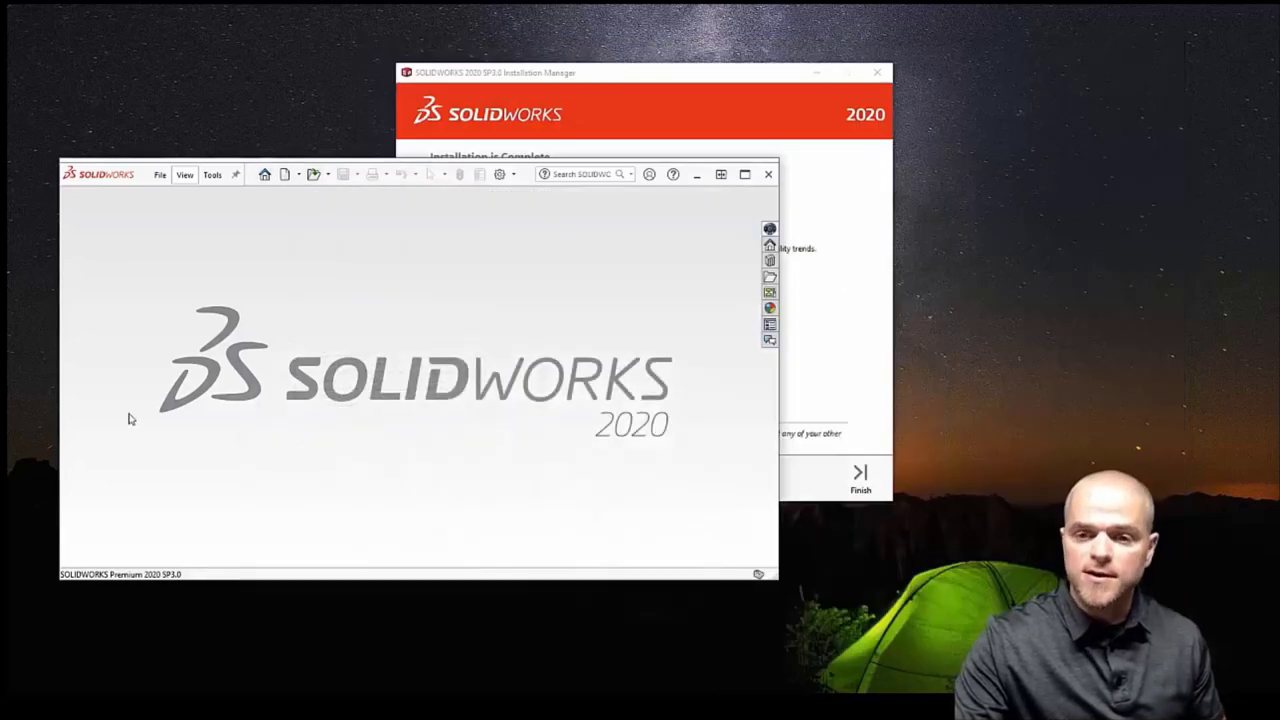